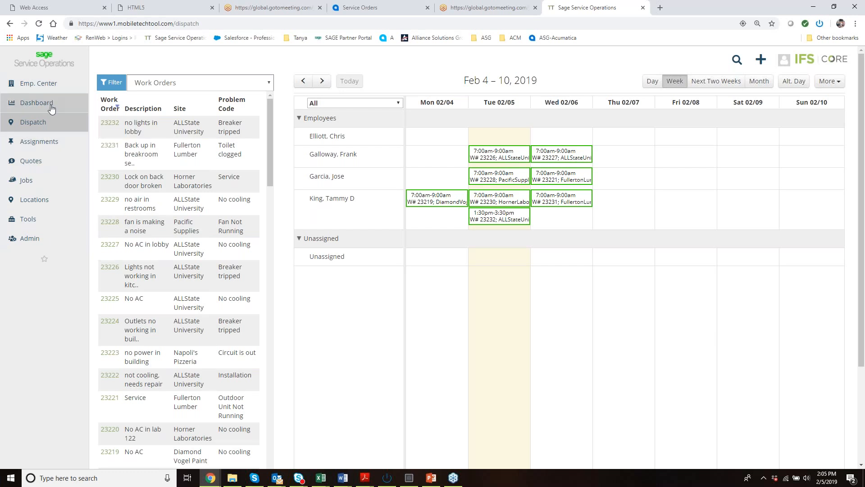
Review the work order filter criteria and the available list columns without applying any filter.
mouse_move(79, 132)
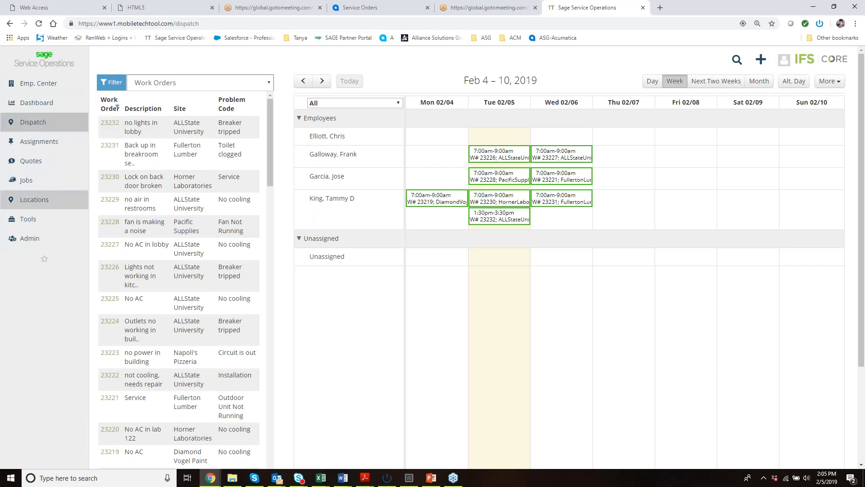
mouse_move(34, 244)
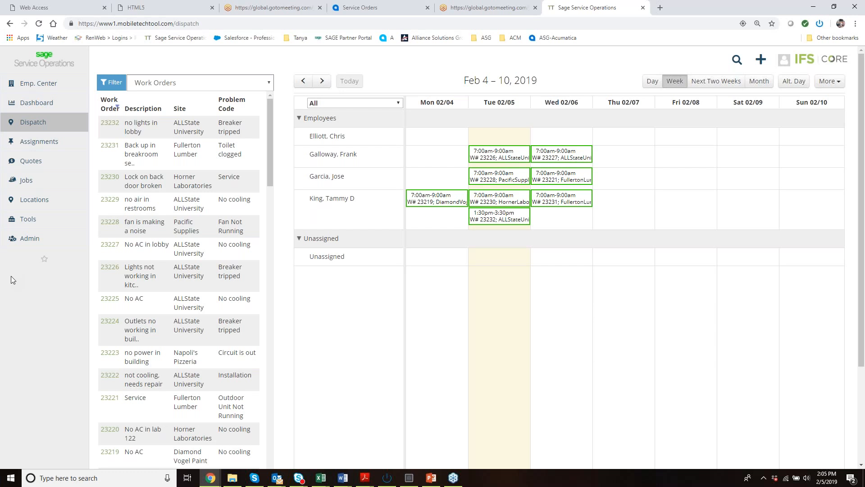
mouse_move(45, 122)
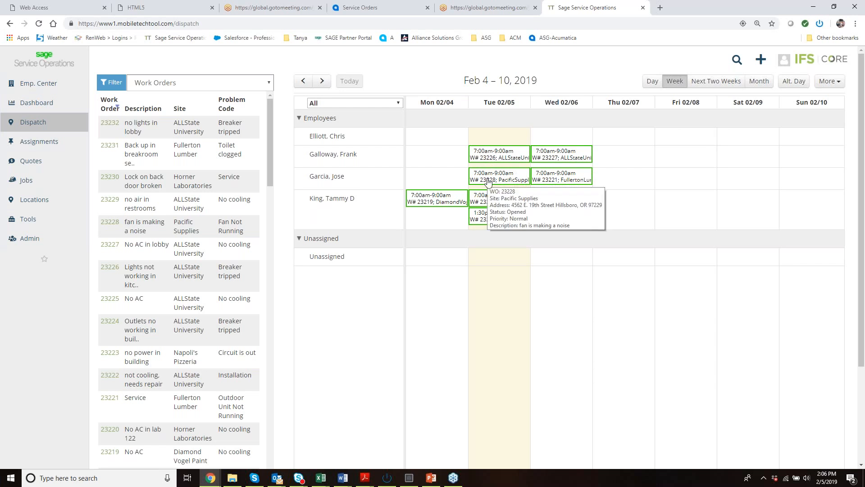
left_click(108, 86)
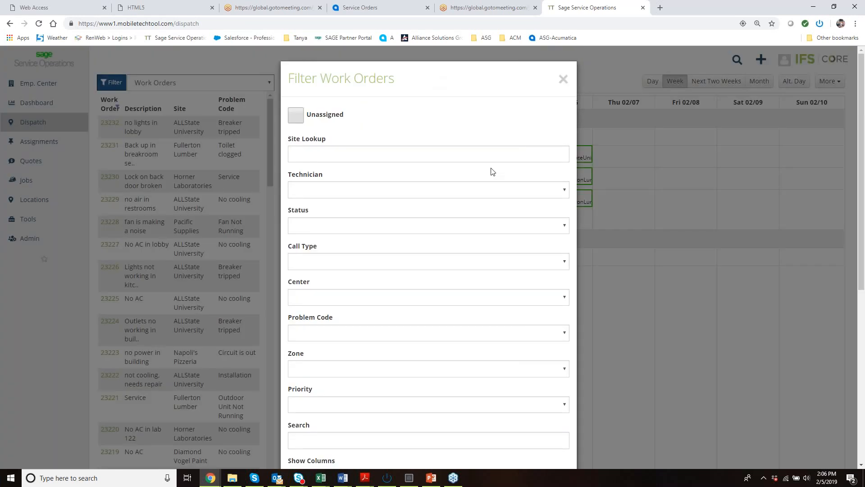
scroll(492, 172, "down", 1)
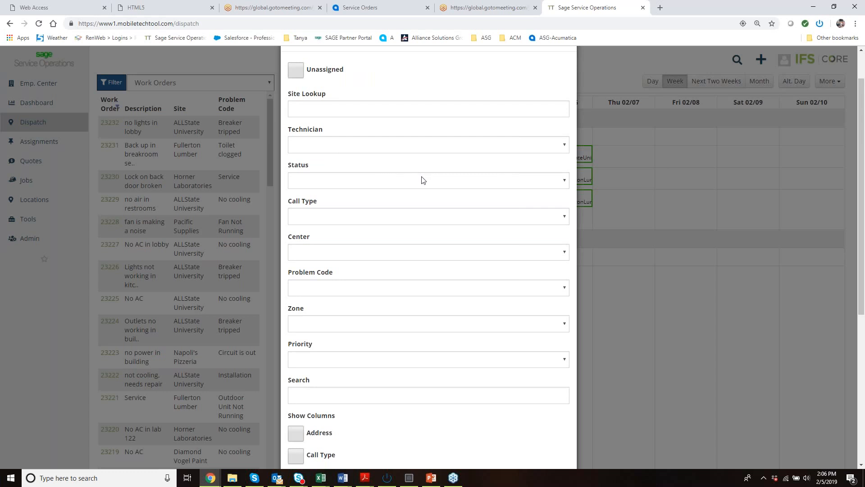
scroll(422, 179, "down", 2)
scroll(377, 307, "down", 3)
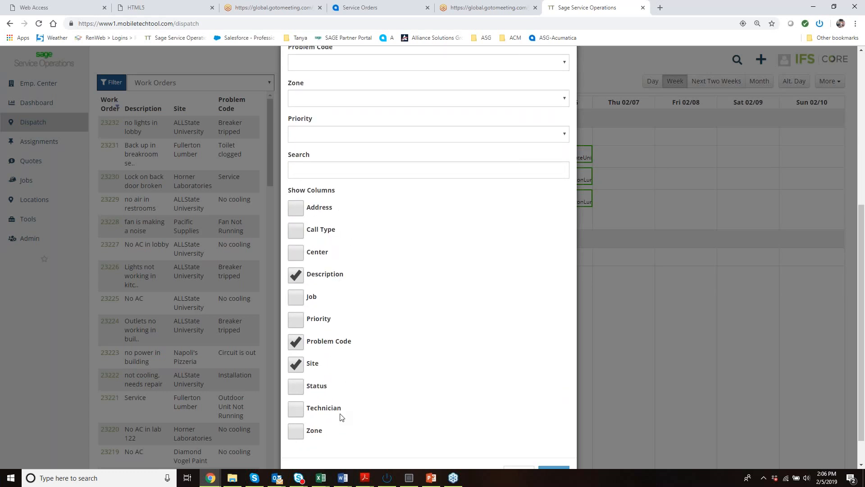
scroll(342, 418, "down", 1)
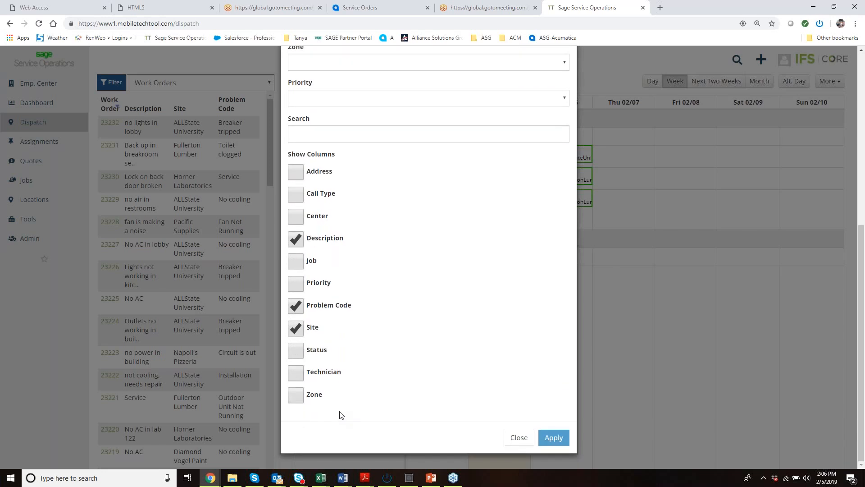
left_click(519, 440)
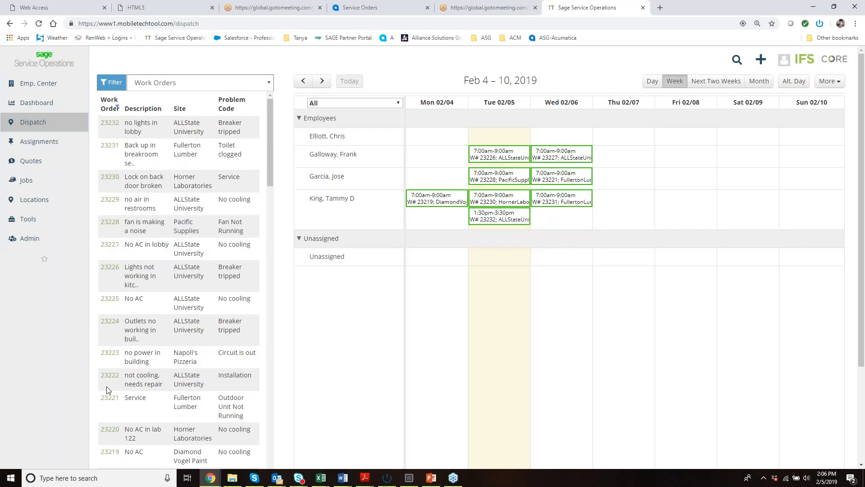
Assign the Fullerton Lumber "Service" work order to the last technician in the employee list on Thu 02/07.
left_click_drag(106, 398, 604, 205)
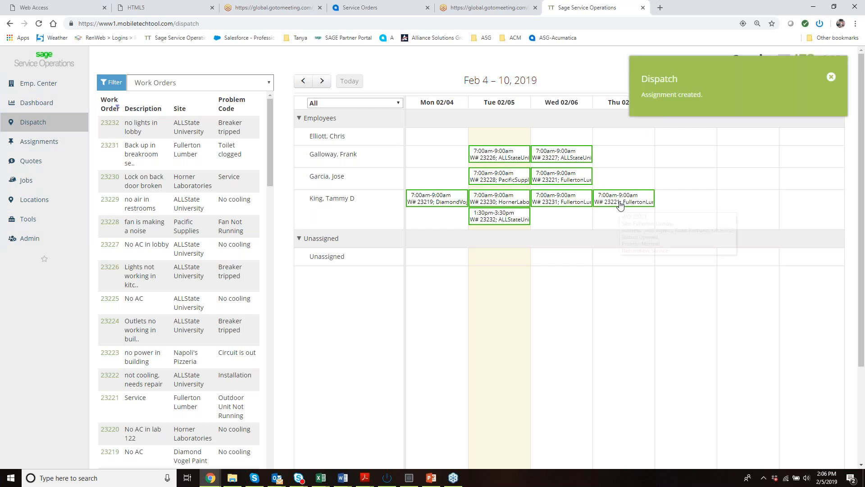
mouse_move(614, 203)
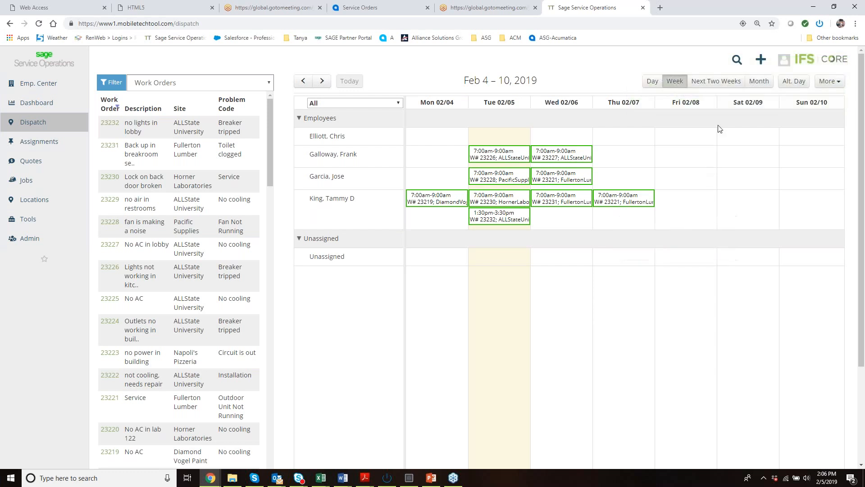
View the dispatch schedule by day, next two weeks and month, and return to the week view.
left_click(655, 86)
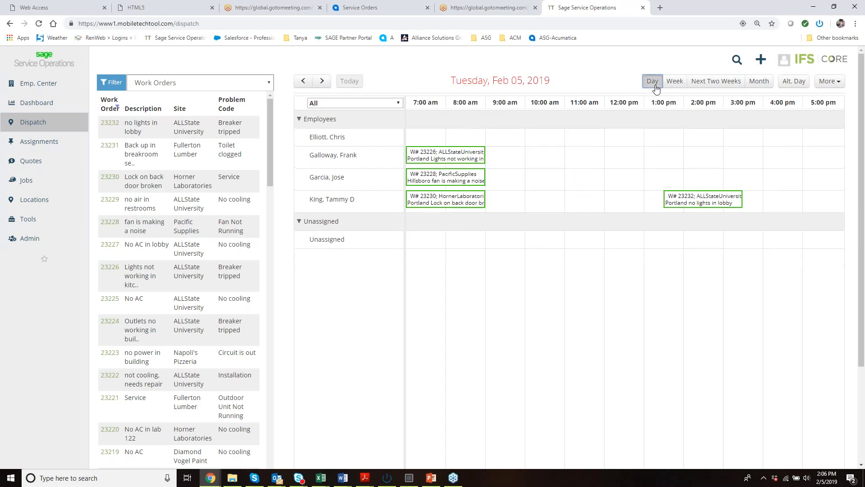
left_click(706, 83)
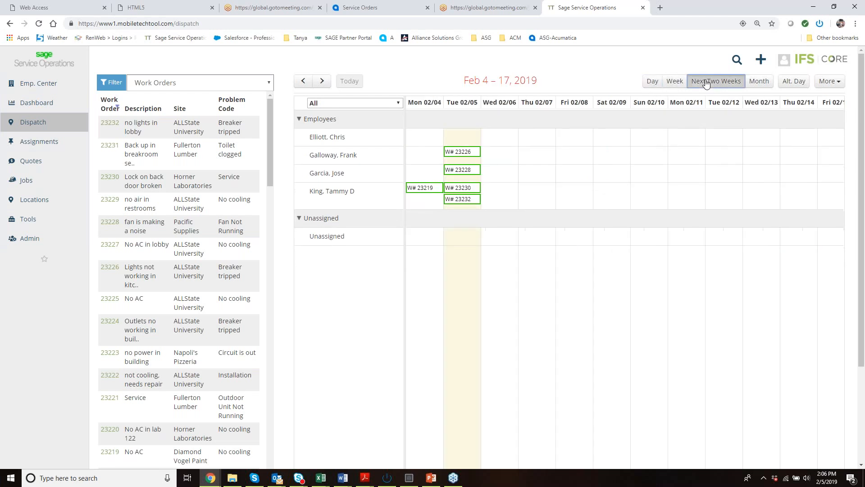
left_click(759, 82)
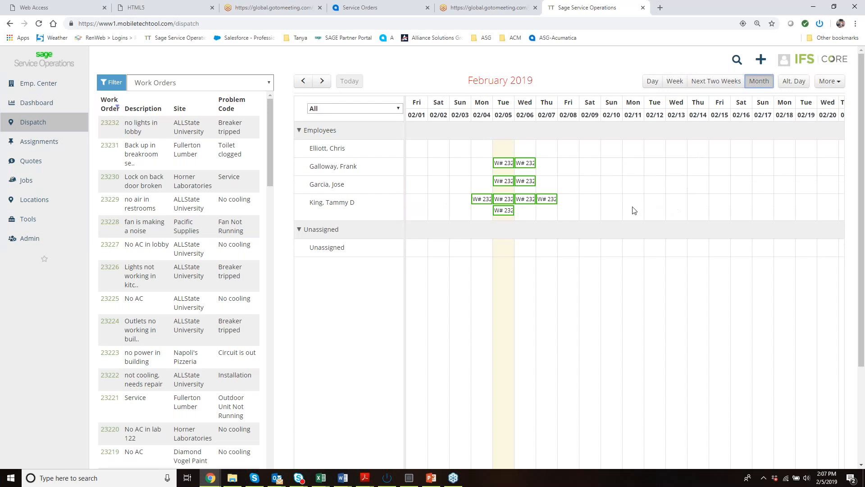
left_click(674, 88)
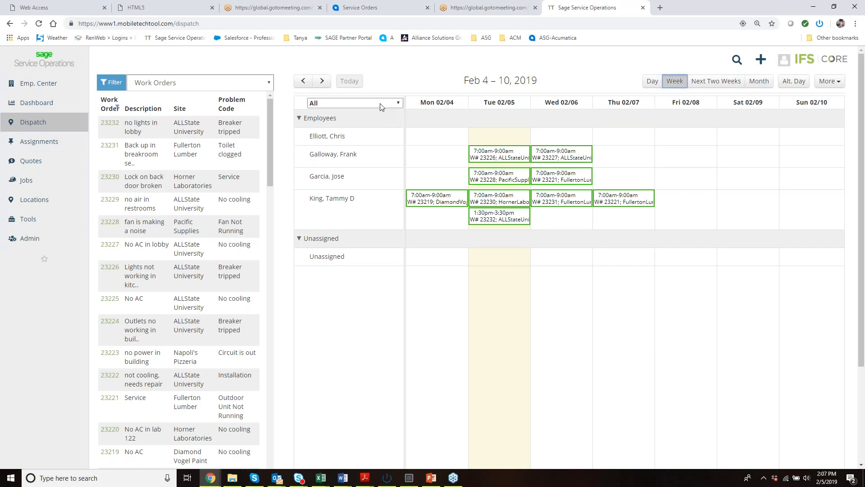
Check which employee groups the dispatch schedule can be limited to, keeping All selected.
left_click(381, 105)
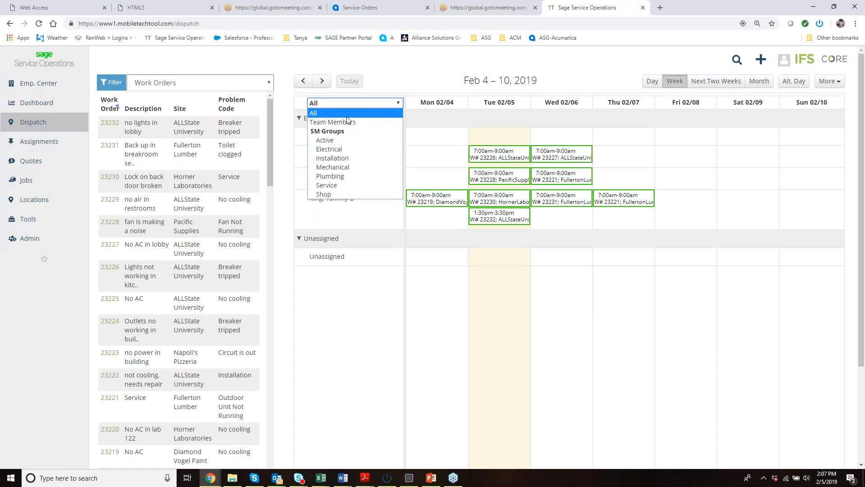
left_click(383, 103)
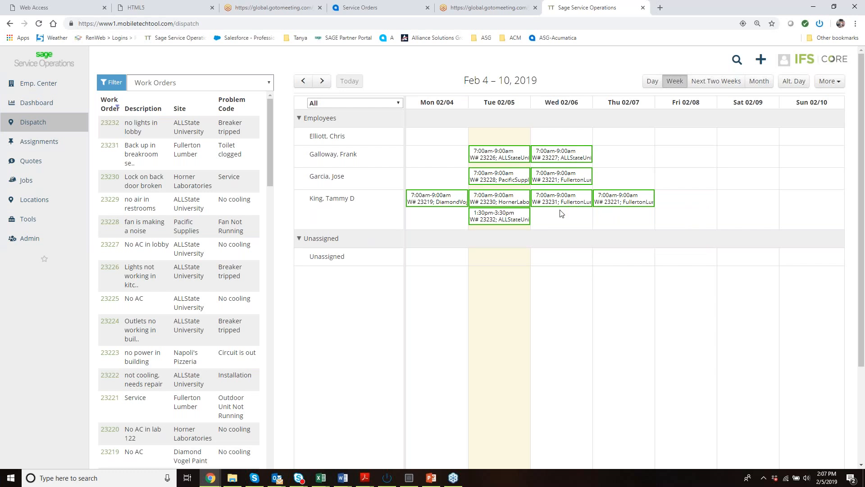
mouse_move(513, 204)
Start a new work order from the dispatch schedule and choose Memorial Civic Center as its service site.
left_click(831, 81)
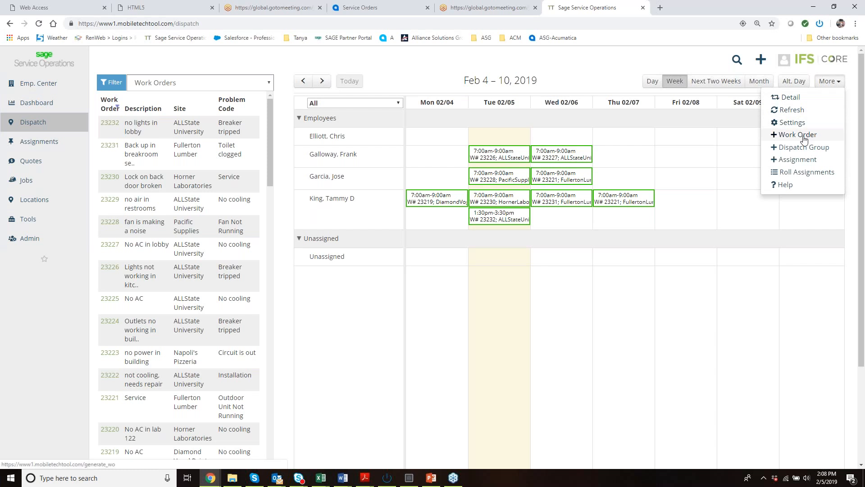
left_click(777, 140)
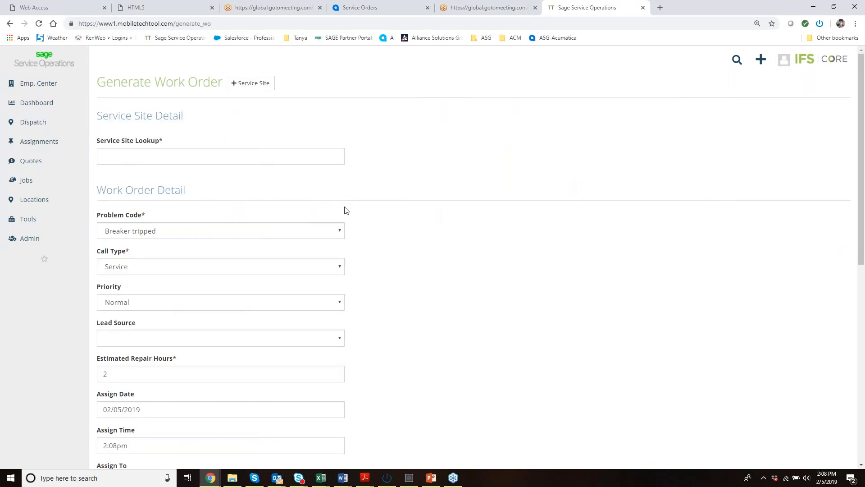
left_click(226, 159)
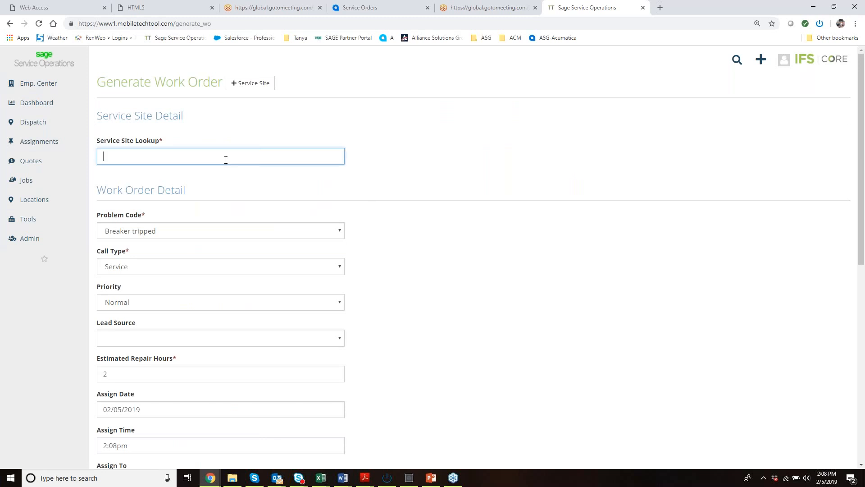
type("mem")
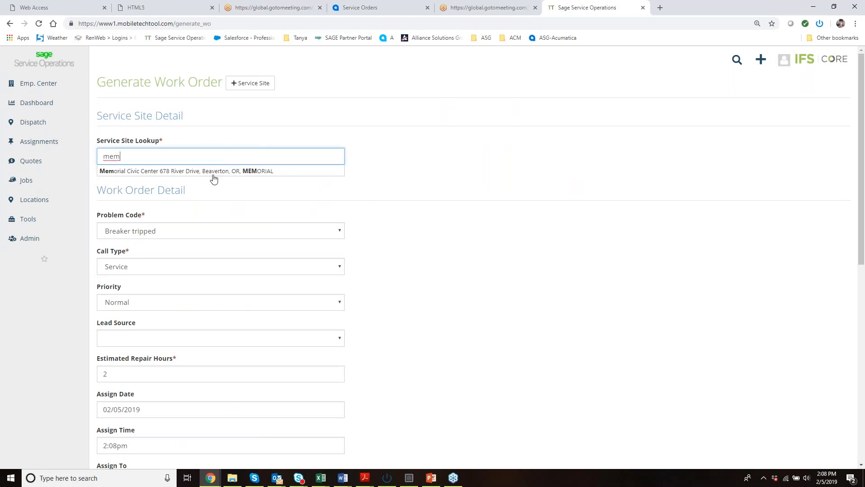
left_click(143, 171)
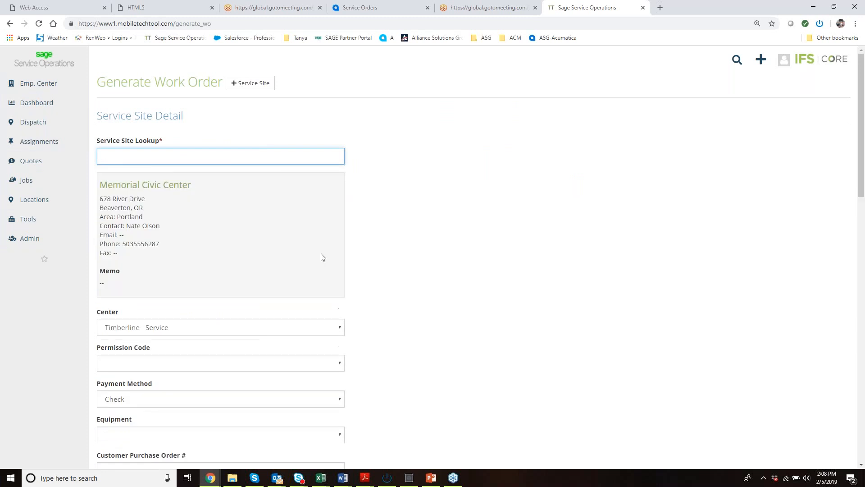
Check the service site's details and its equipment choices, leaving the equipment blank.
scroll(346, 249, "down", 3)
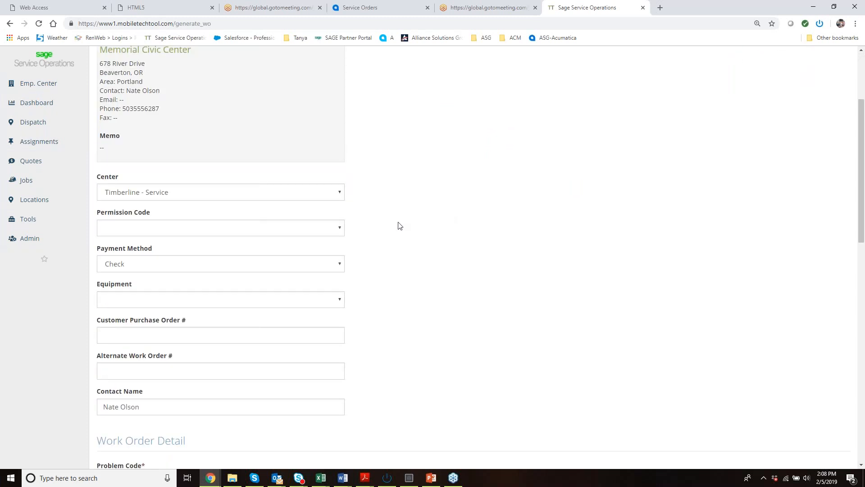
scroll(334, 189, "down", 1)
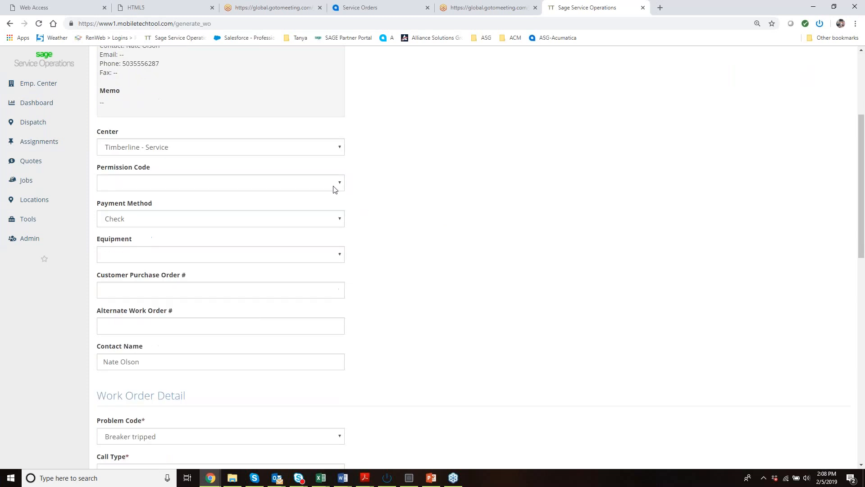
left_click(338, 257)
left_click(338, 259)
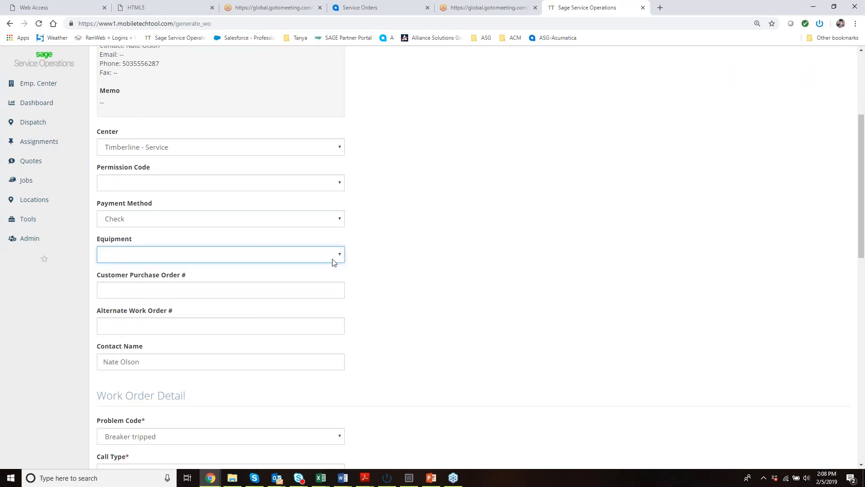
Enter "No heat" as the description/reason and generate the work order.
scroll(332, 263, "down", 1)
scroll(334, 263, "down", 1)
scroll(372, 261, "down", 4)
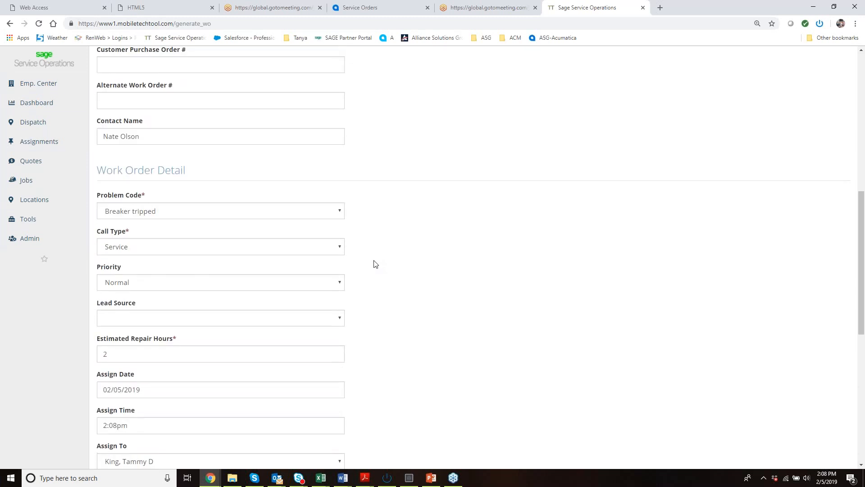
scroll(374, 263, "down", 1)
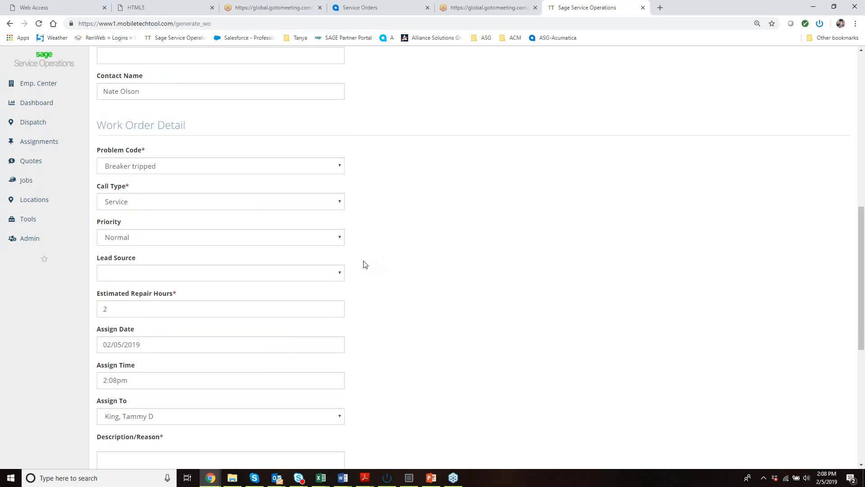
scroll(364, 264, "down", 3)
left_click(297, 332)
type("No heat")
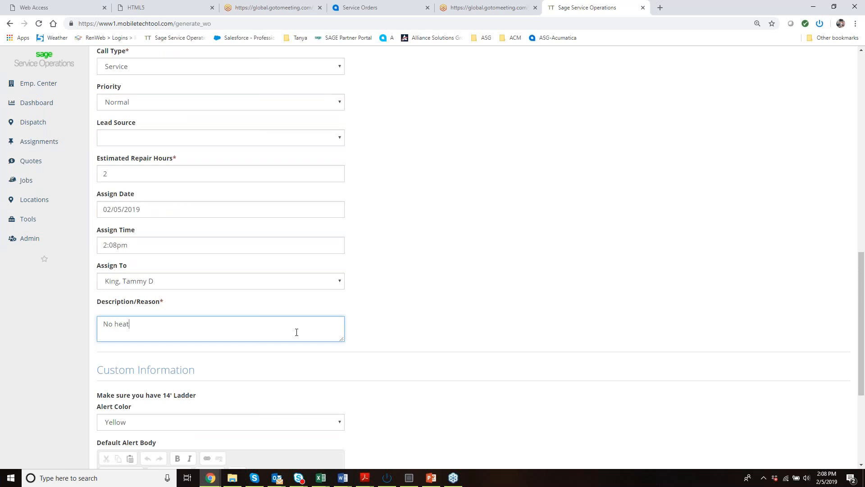
scroll(375, 324, "down", 4)
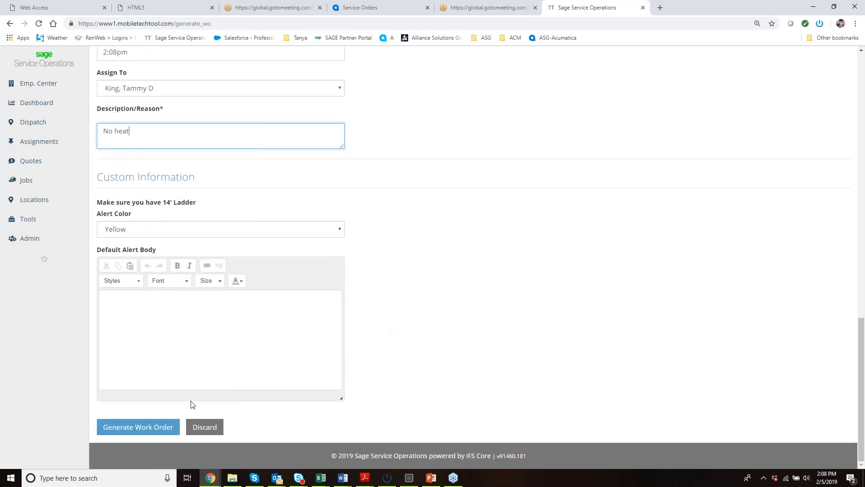
left_click(141, 432)
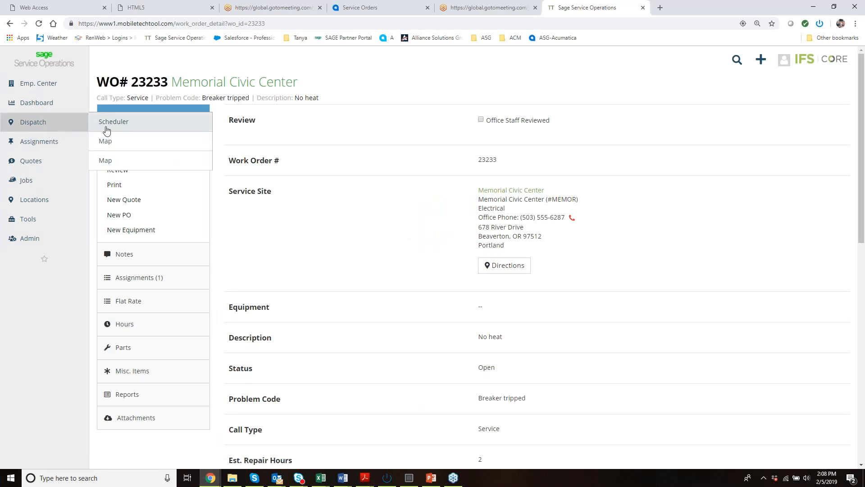
Return to the dispatch schedule and look at the new Memorial Civic Center assignment on Tue 02/05.
left_click(47, 129)
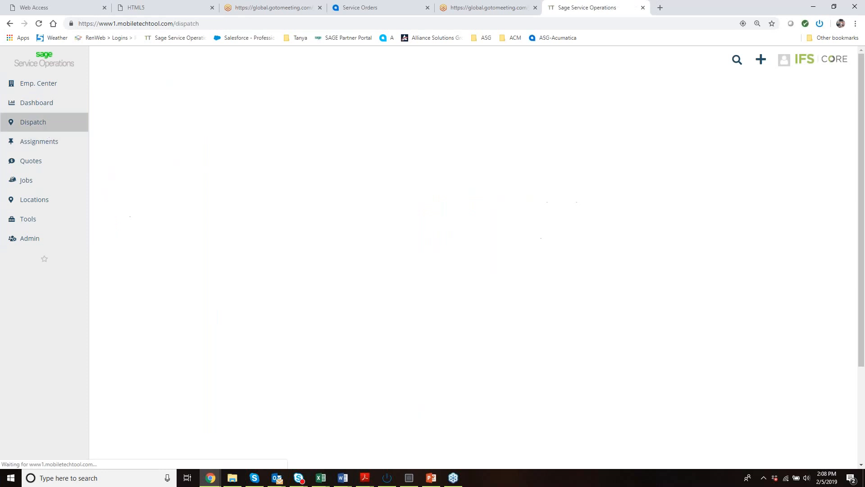
mouse_move(497, 239)
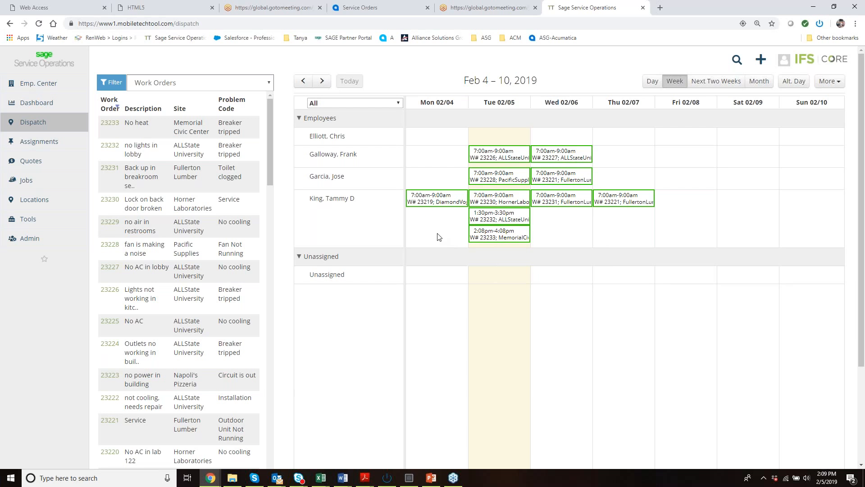
Open the Assignments list and review the technician's work orders for the week of Feb 4, 2019.
mouse_move(29, 136)
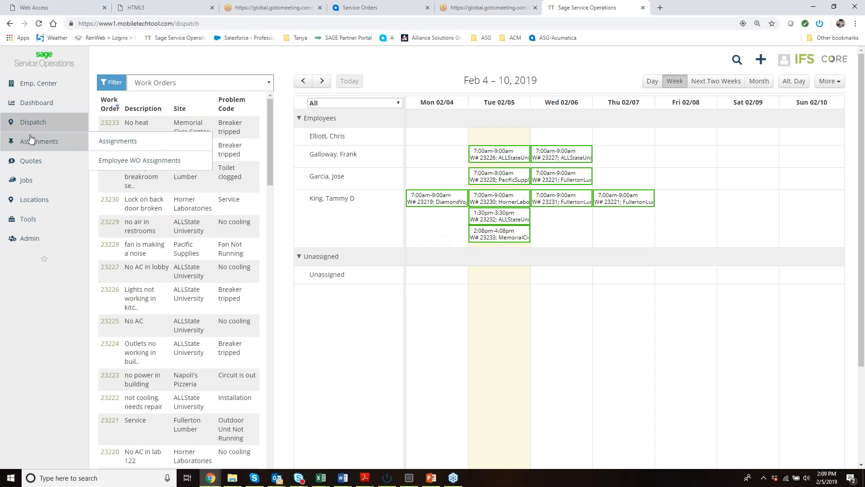
left_click(30, 140)
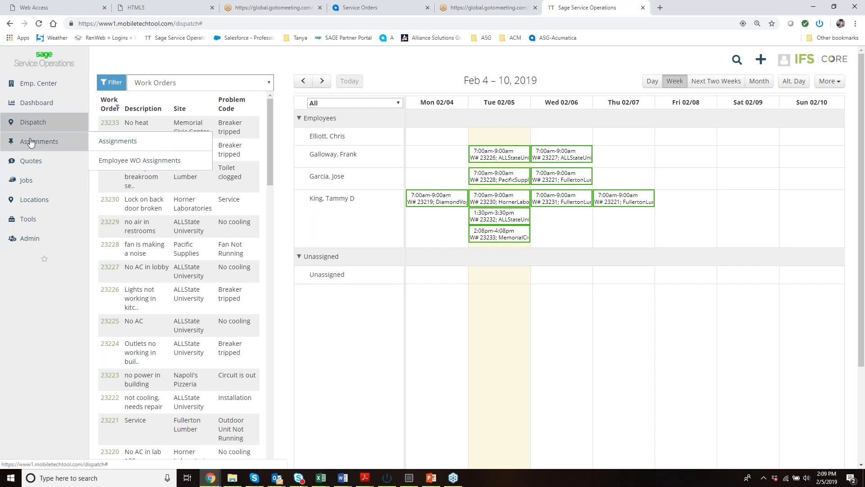
left_click(105, 141)
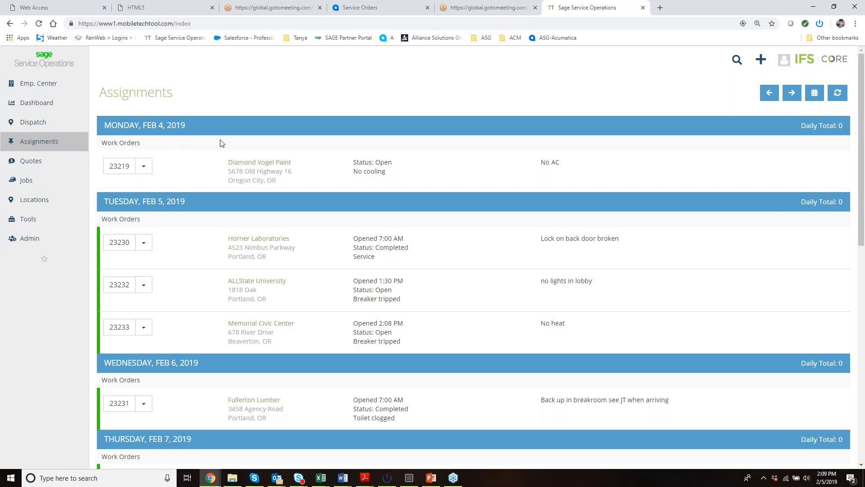
scroll(221, 146, "down", 1)
scroll(221, 150, "down", 2)
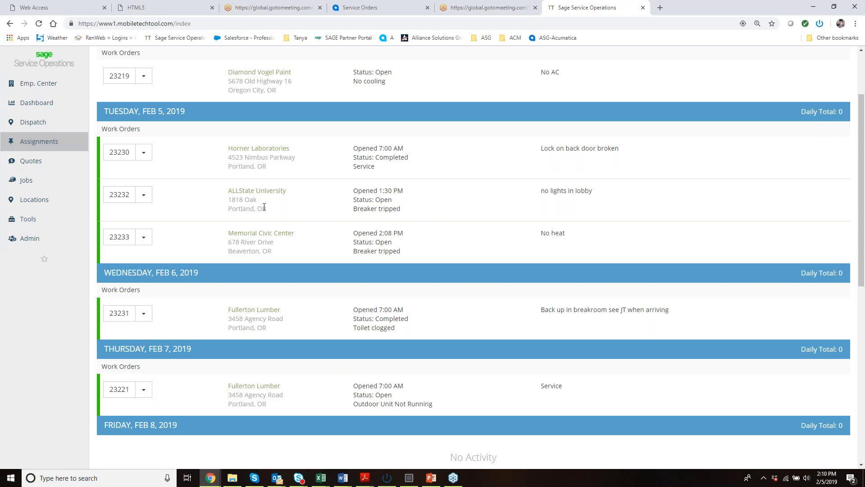
Open the ALLState University work order for no lights in the lobby and review its overview details.
left_click(121, 195)
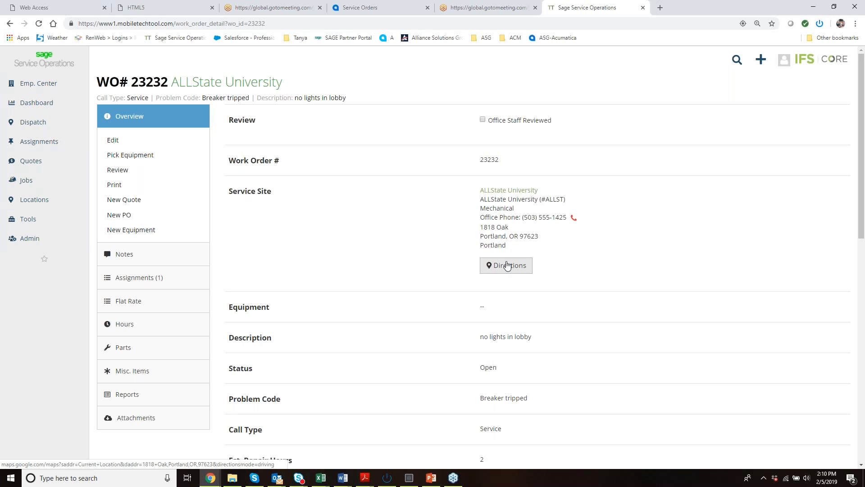
scroll(546, 269, "down", 1)
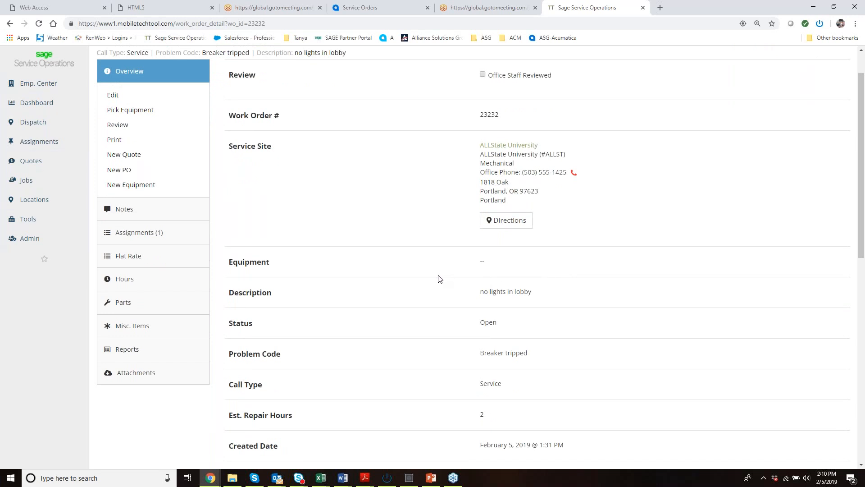
scroll(440, 278, "down", 3)
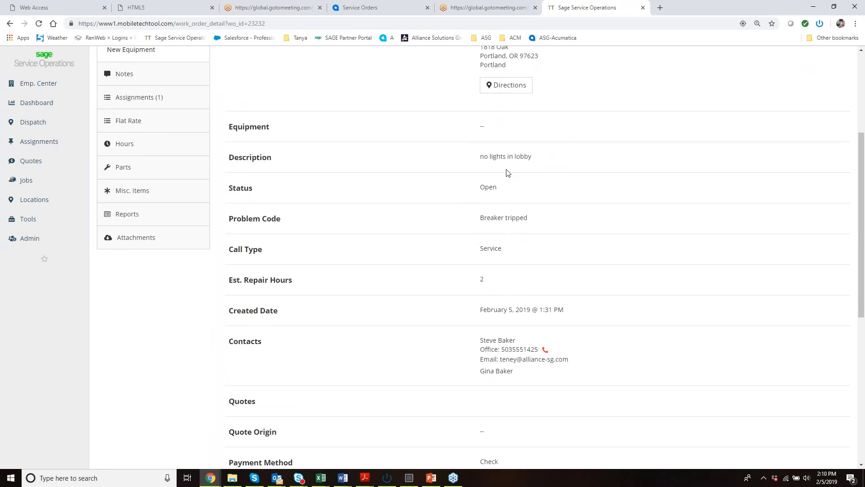
scroll(430, 200, "up", 3)
scroll(430, 200, "up", 1)
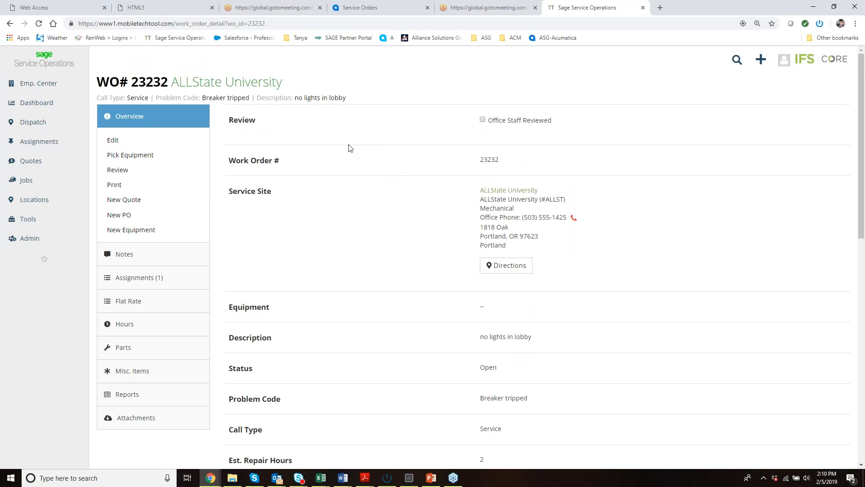
Open the ALLState University site record and review its work orders, equipment, quotes, agreements and attachments.
left_click(191, 88)
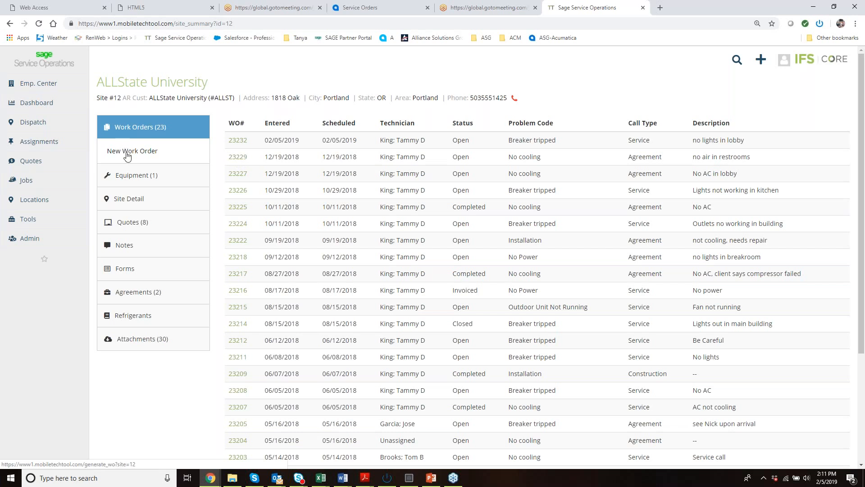
left_click(133, 178)
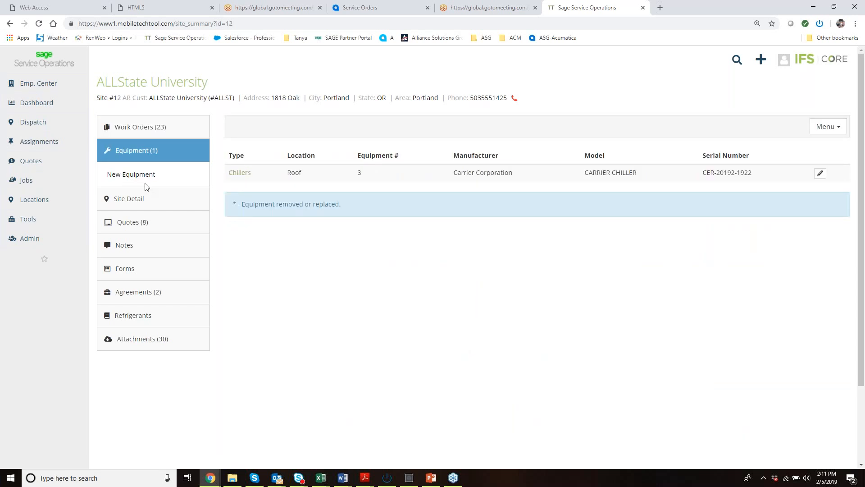
left_click(126, 225)
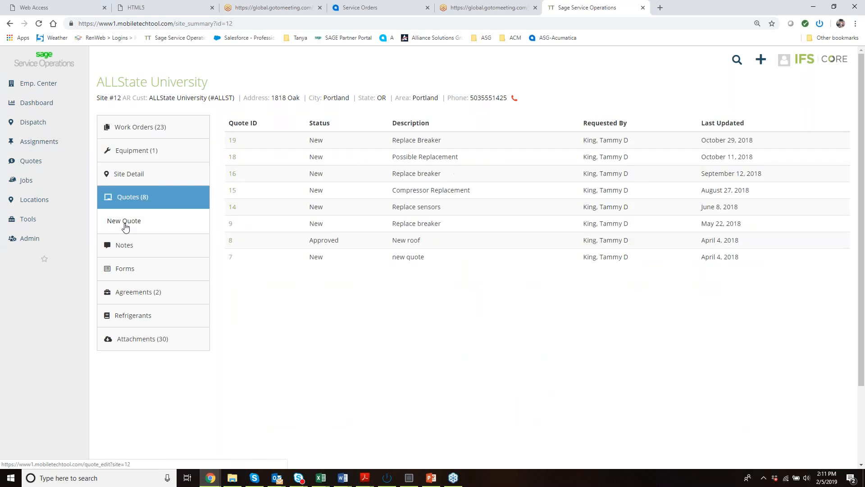
left_click(134, 295)
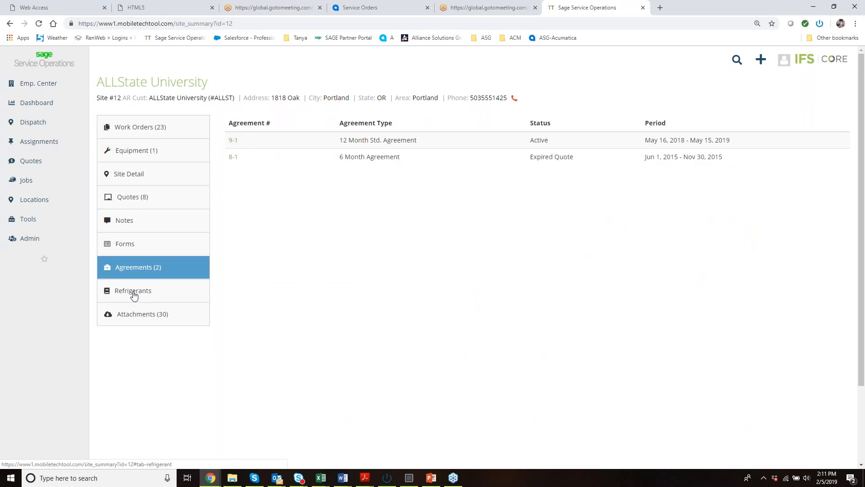
left_click(133, 318)
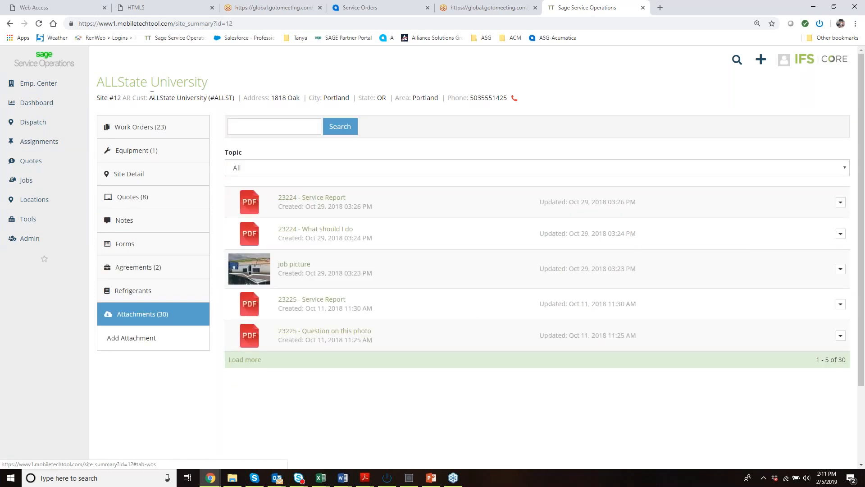
Return to the Assignments list and reopen the ALLState University work order scheduled for Tuesday, Feb 5, 2019.
mouse_move(38, 143)
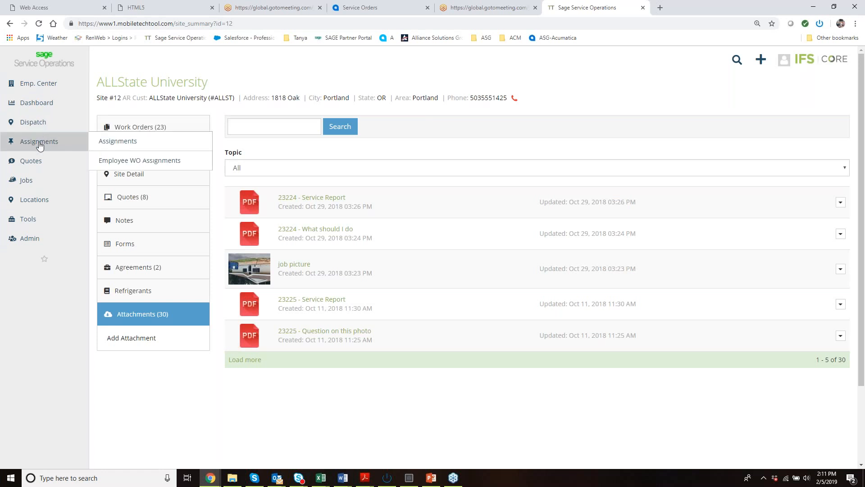
left_click(109, 145)
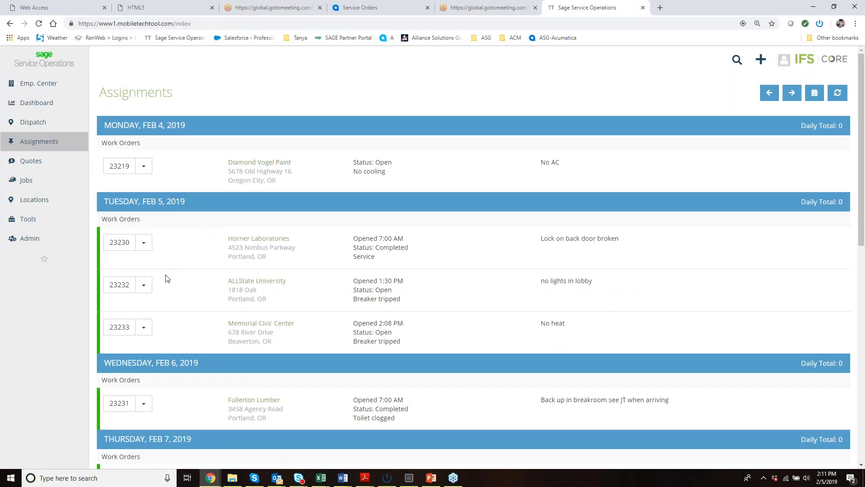
left_click(124, 288)
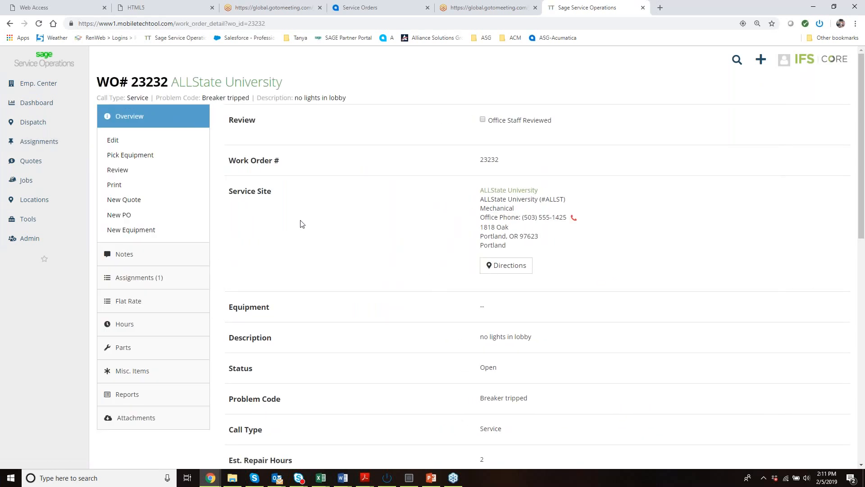
Add a note to the work order with "repaired problem" as work performed and "bill for work" as the office note.
left_click(125, 262)
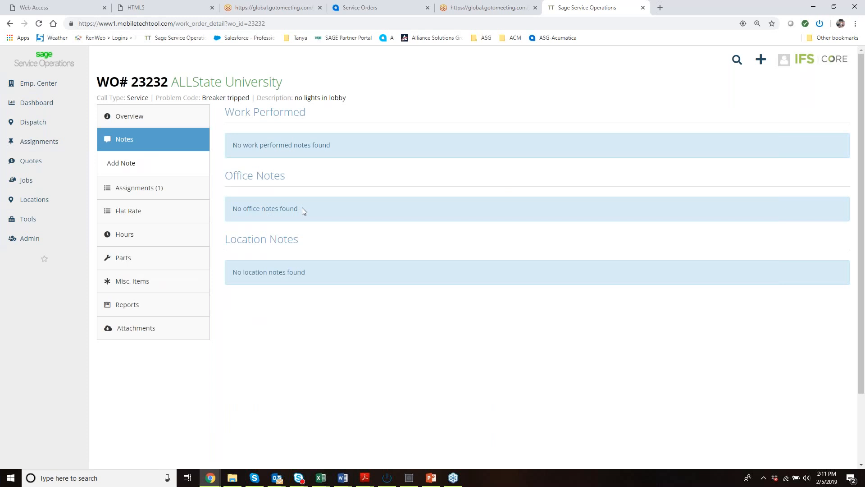
left_click(127, 170)
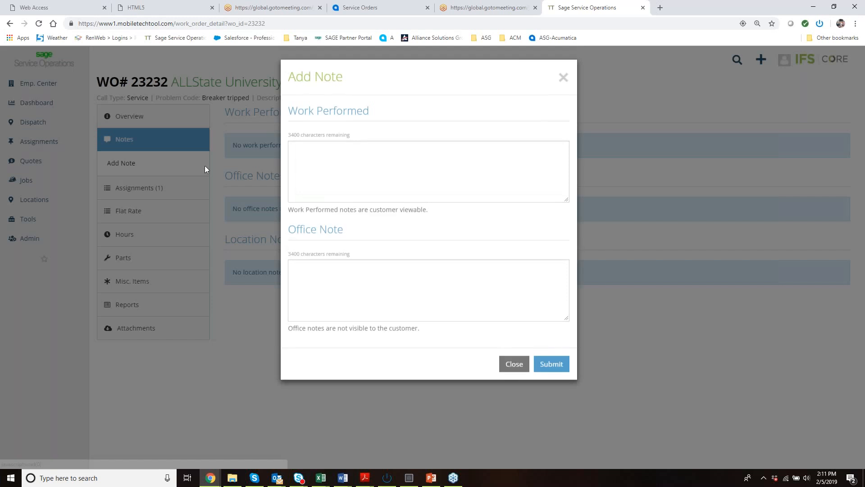
left_click(324, 153)
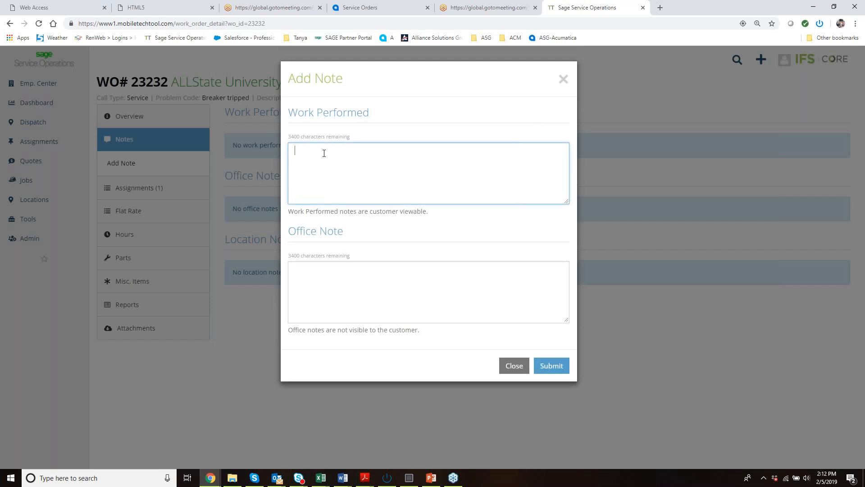
type("repaired problem")
left_click(329, 297)
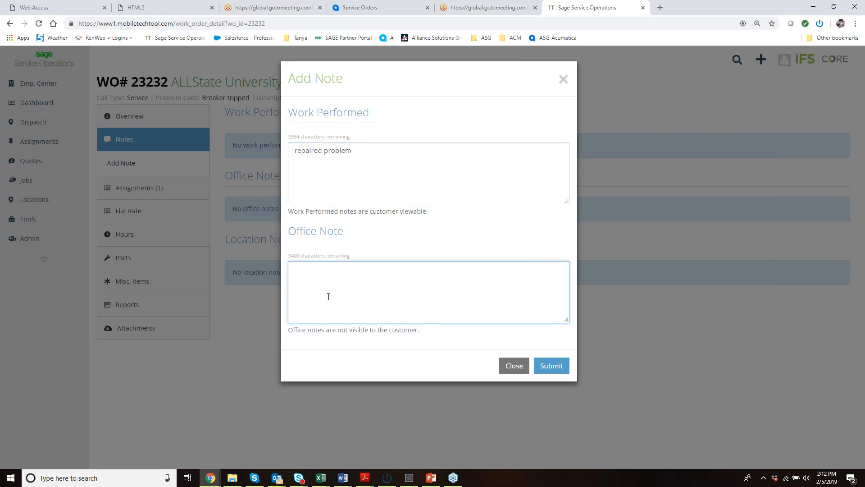
type("bill for work")
left_click(548, 366)
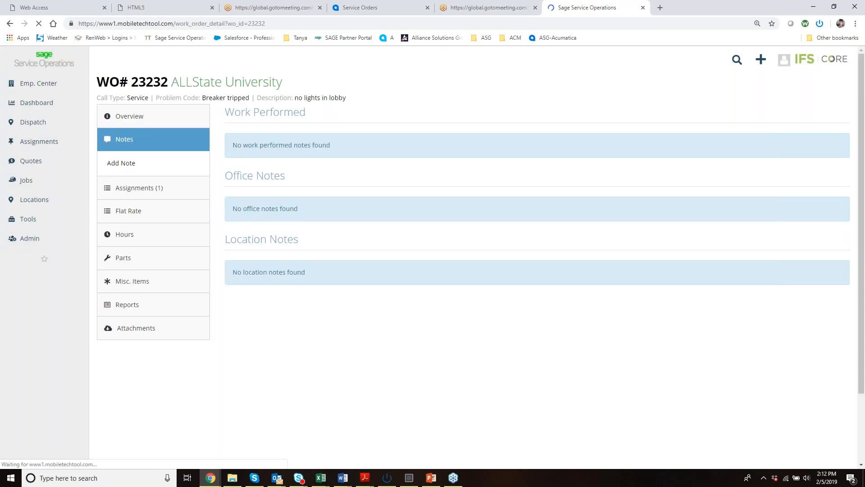
Update the technician's assignment status to Start, keeping the date 02/05/2019 and the time 2:12pm.
left_click(126, 280)
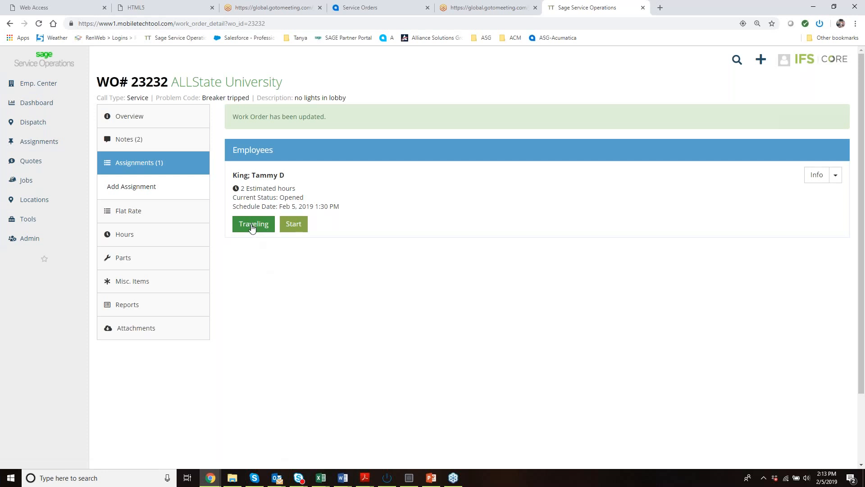
left_click(293, 227)
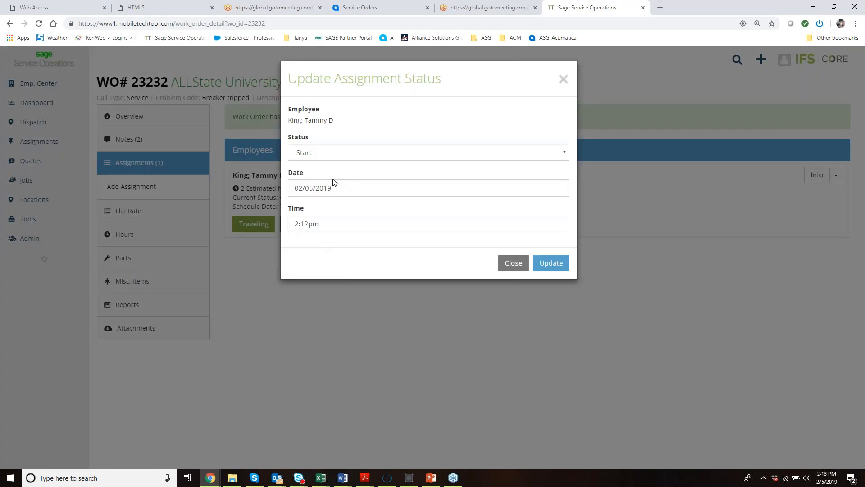
left_click(542, 265)
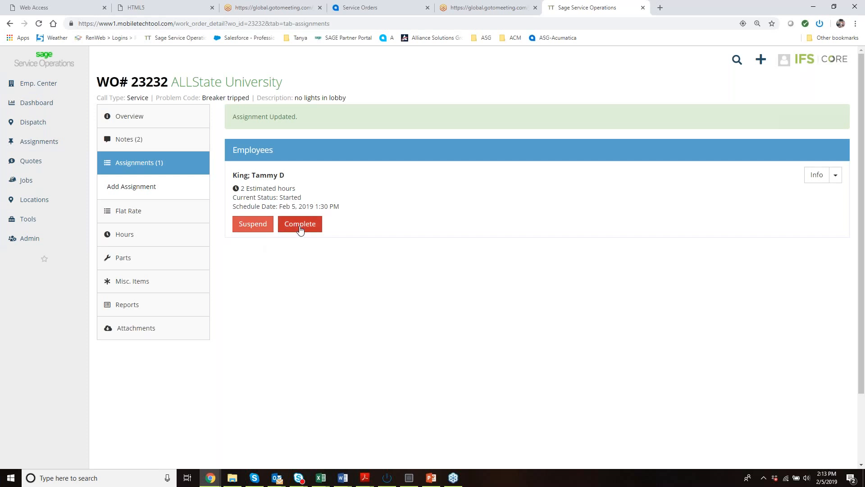
Add the Square D 312 gauge electrical wiring part to the work order with quantity 1 from Main Stock.
left_click(112, 259)
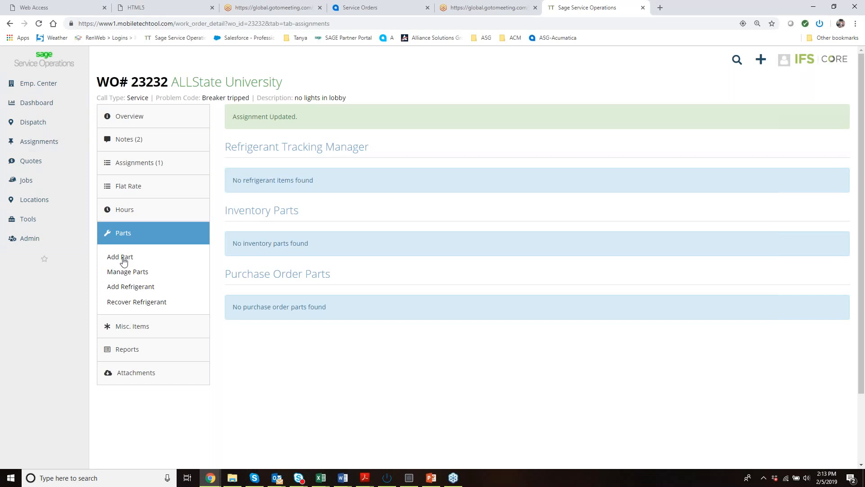
left_click(124, 261)
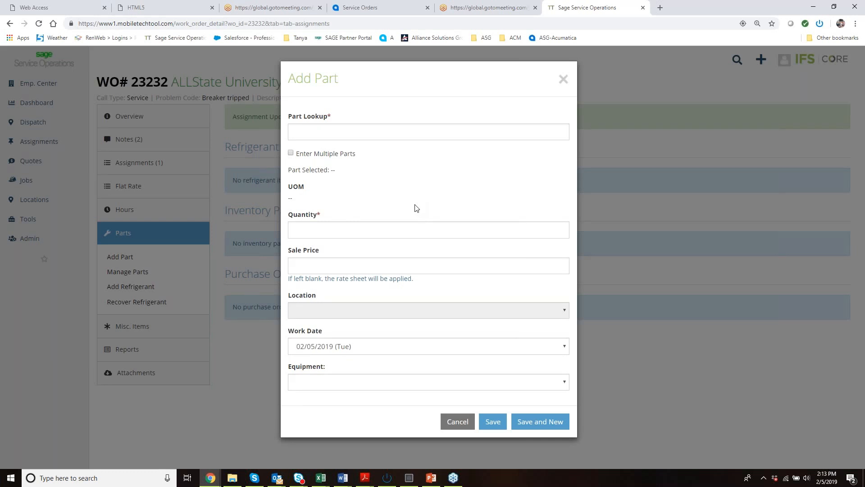
left_click(401, 134)
type("wir")
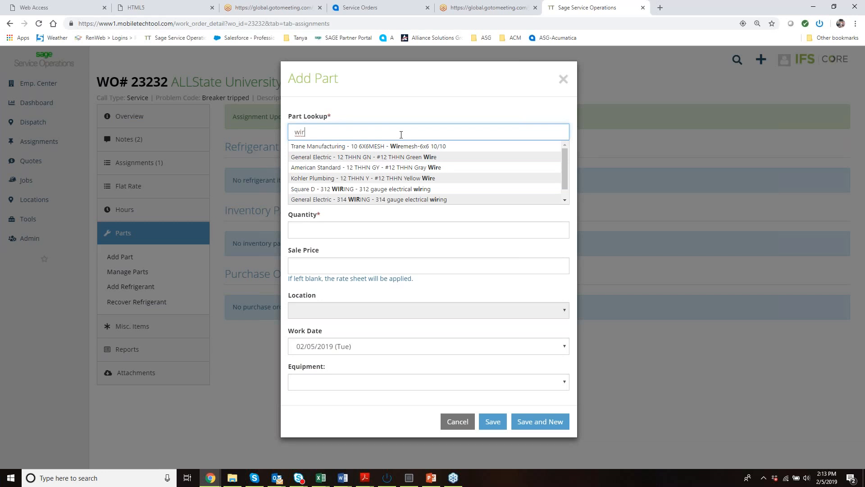
left_click(381, 190)
left_click(358, 229)
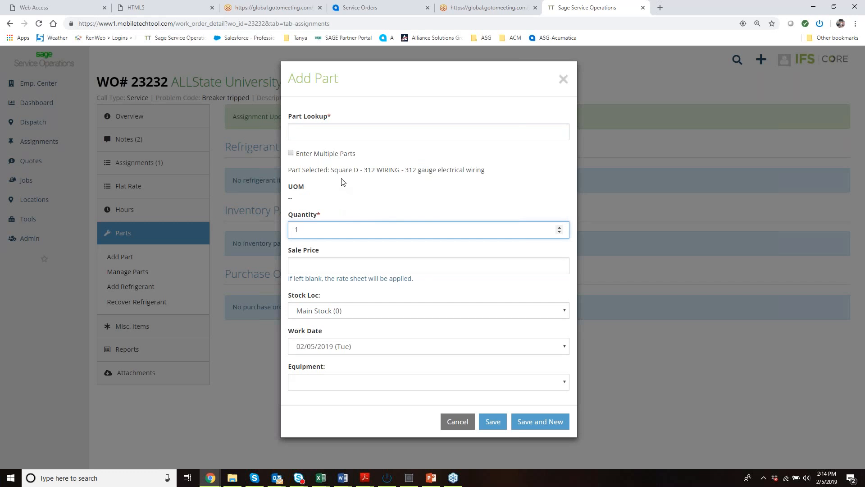
left_click(317, 311)
left_click(317, 315)
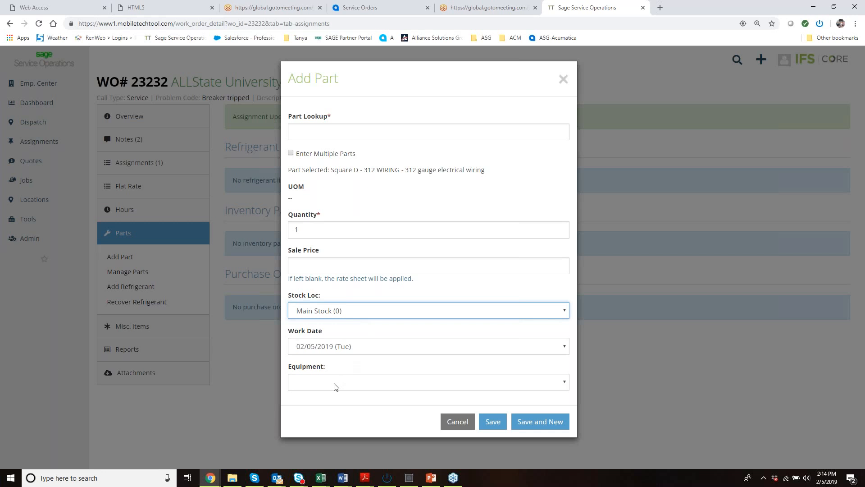
left_click(488, 426)
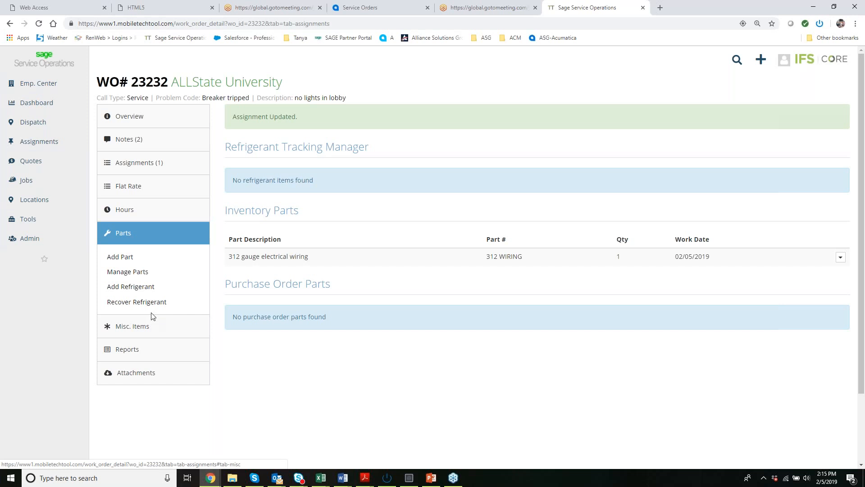
Look over a new purchase order request form for the work order, then go back without creating the PO.
left_click(115, 125)
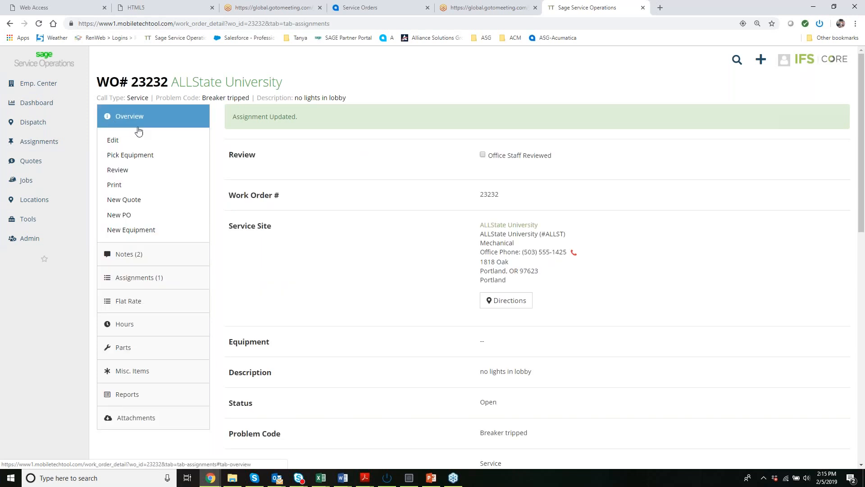
left_click(118, 216)
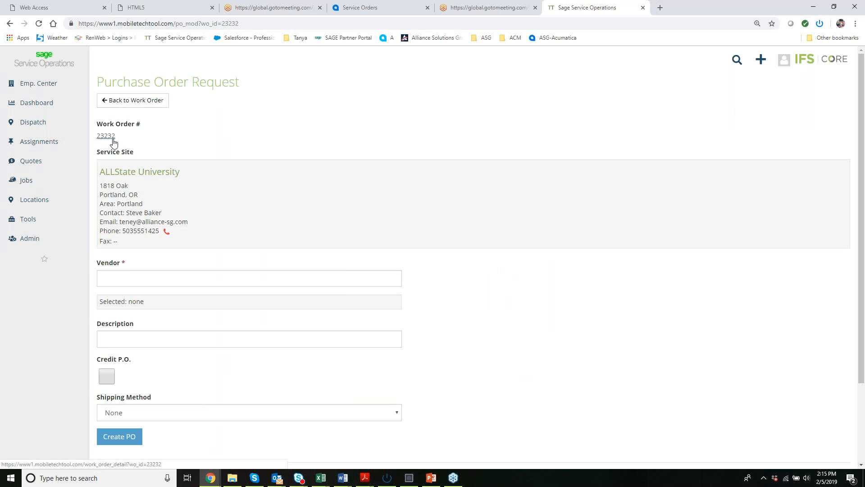
left_click(180, 277)
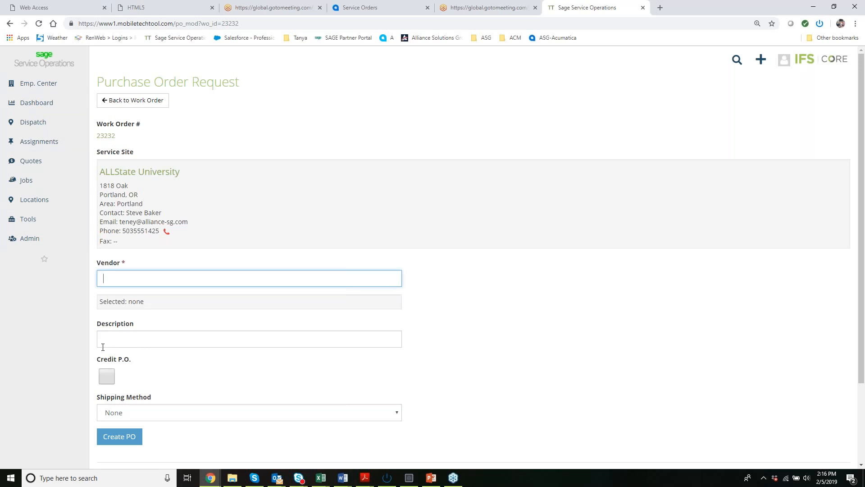
left_click(121, 110)
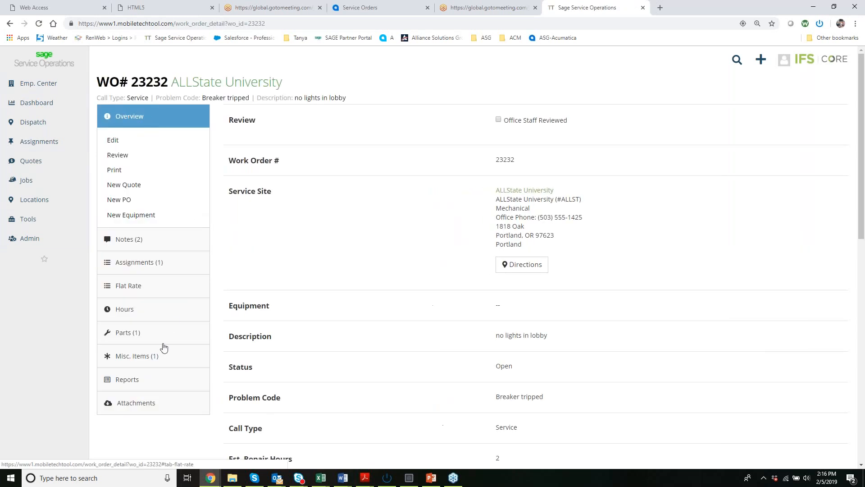
Add a miscellaneous item "Fan blade" with quantity 1 to the work order and save it.
left_click(137, 356)
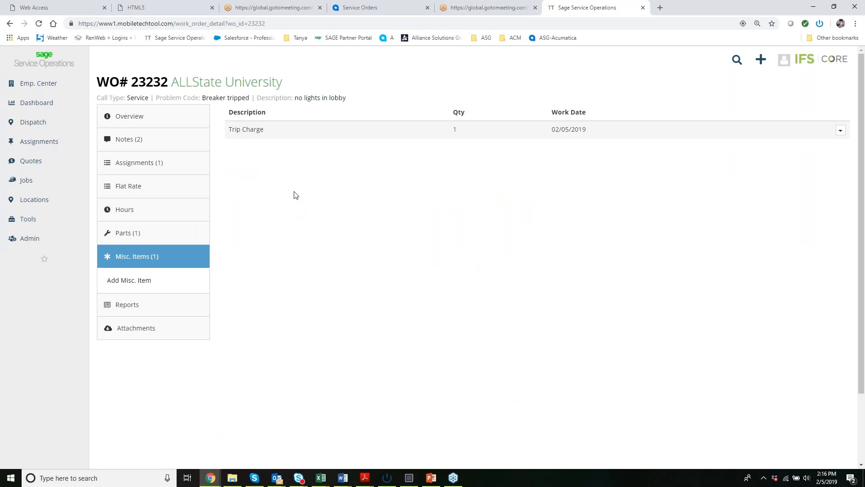
left_click(133, 284)
left_click(352, 137)
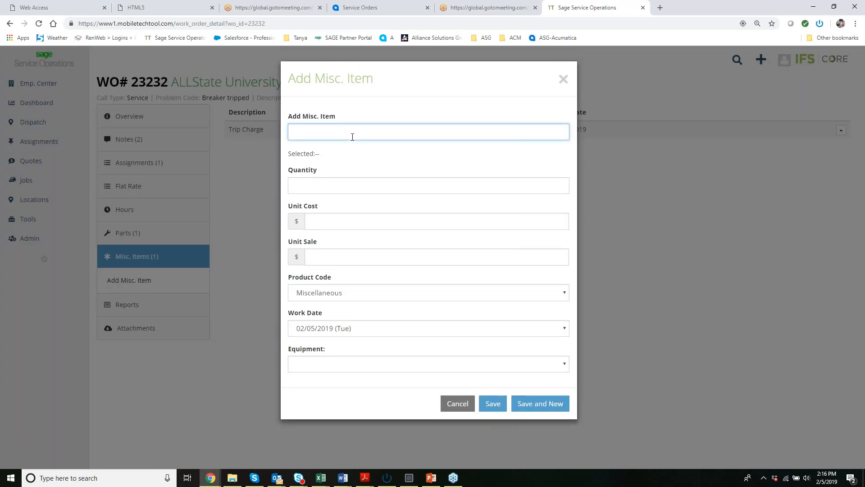
type("Fan blade")
left_click(327, 183)
type("1")
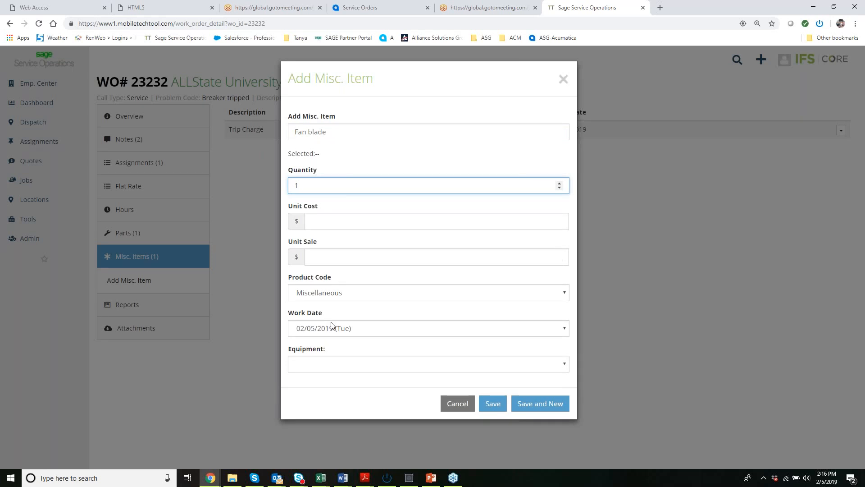
left_click(494, 402)
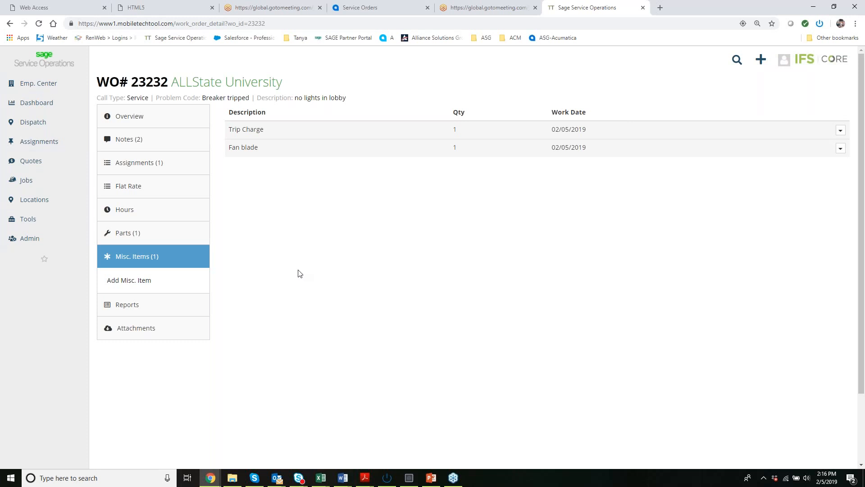
Start a new attachment on the work order and choose the IMG_1870 photo from the Pictures-Scans folder.
left_click(149, 333)
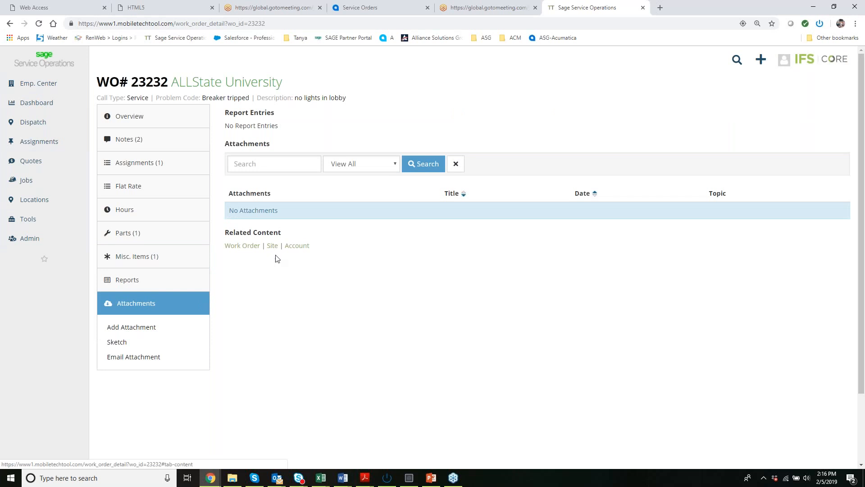
left_click(127, 328)
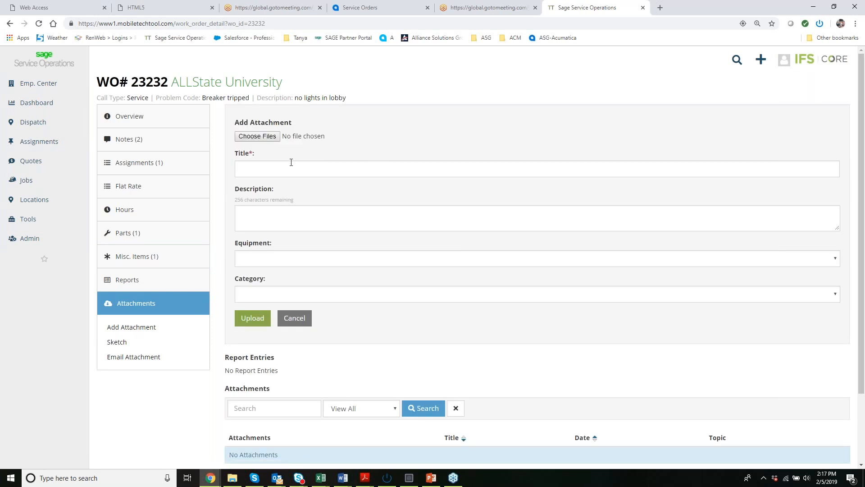
left_click(257, 136)
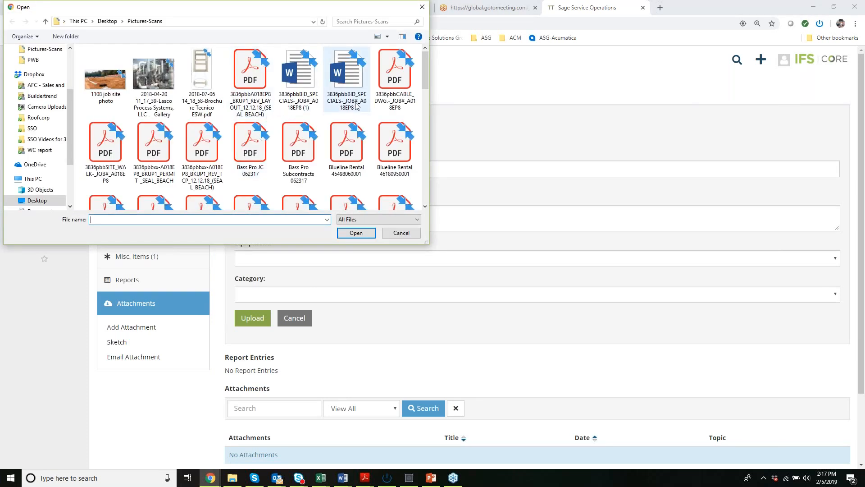
scroll(354, 109, "down", 3)
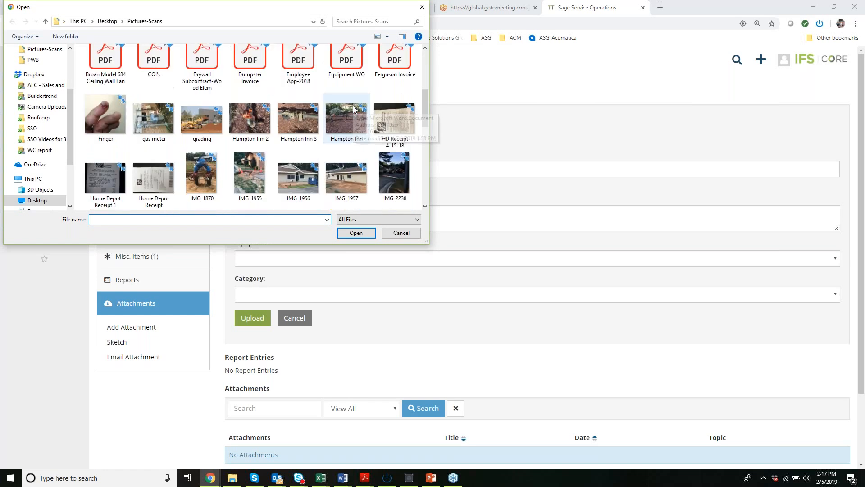
left_click(201, 166)
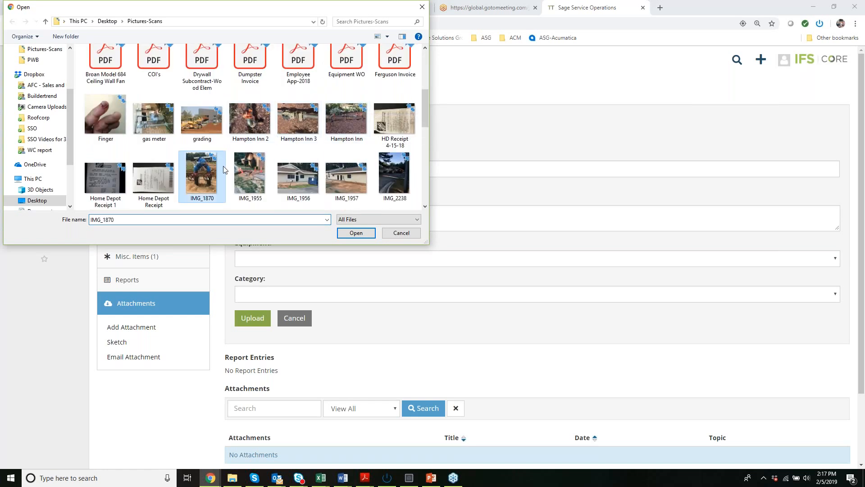
left_click(339, 233)
Title the attachment "photo of job", link it to the Carrier chiller on the roof, set its category to Image, and upload it.
left_click(287, 174)
type("photo of job")
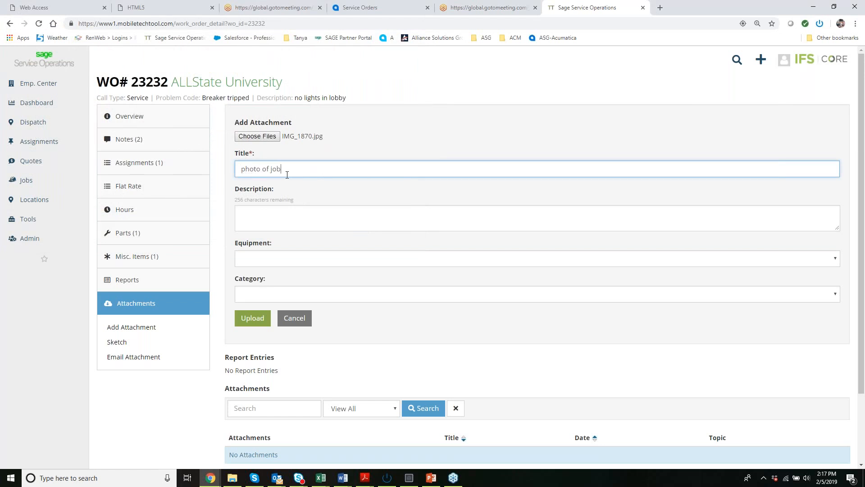
left_click(270, 261)
left_click(267, 278)
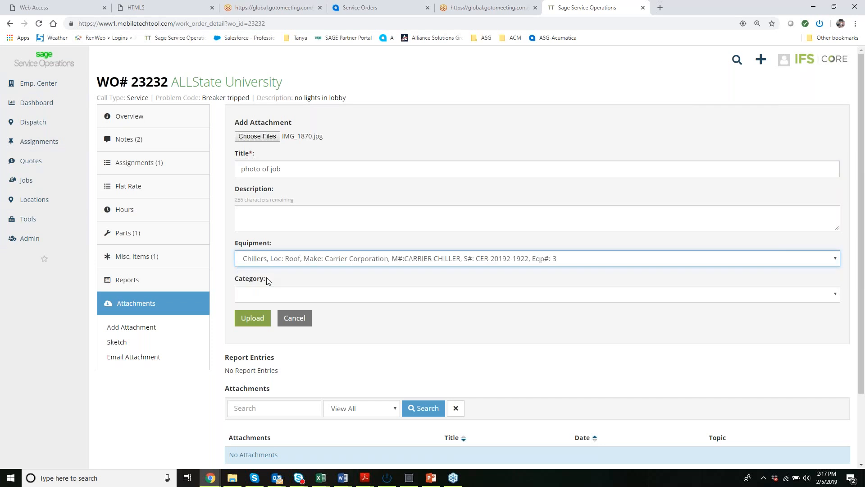
left_click(265, 294)
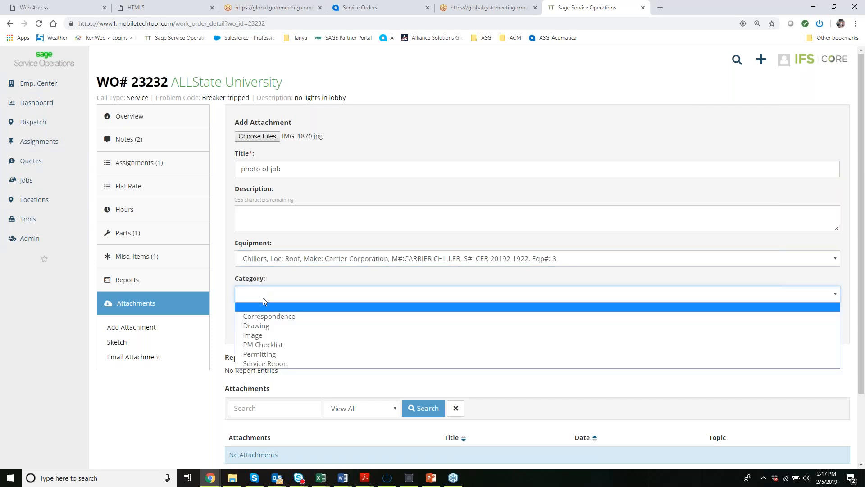
left_click(259, 335)
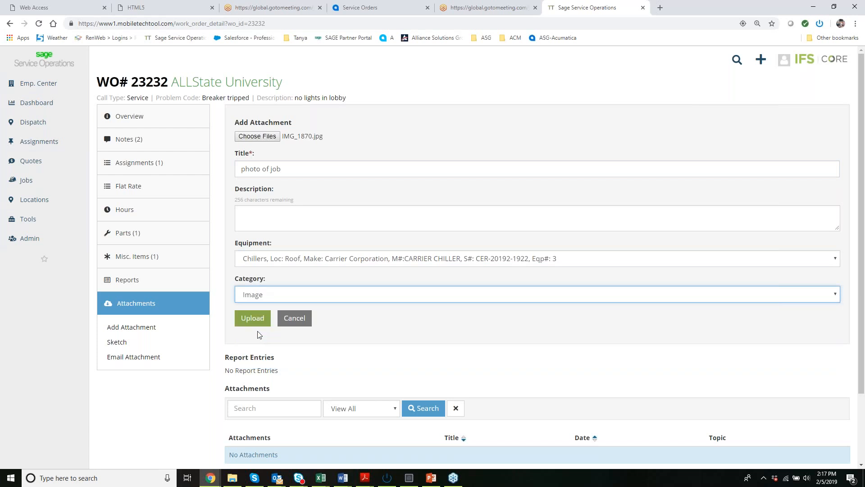
left_click(254, 319)
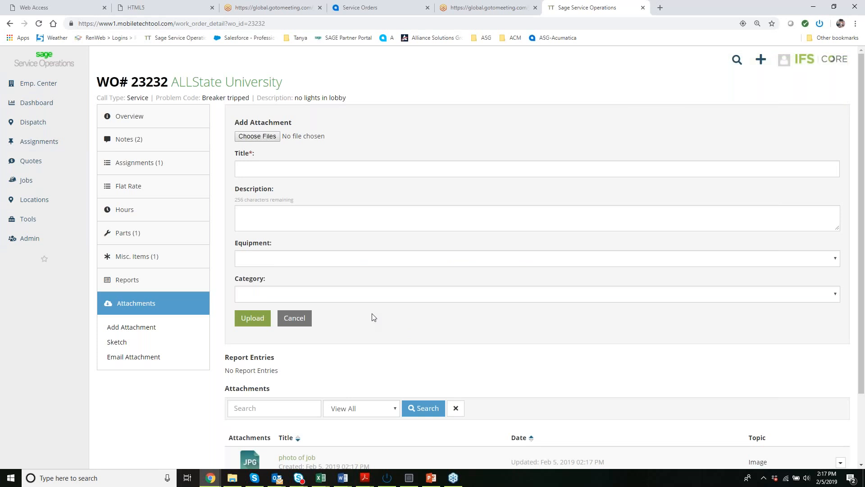
Start a work order sketch titled "Question" with "photo of job" as the background image.
left_click(116, 343)
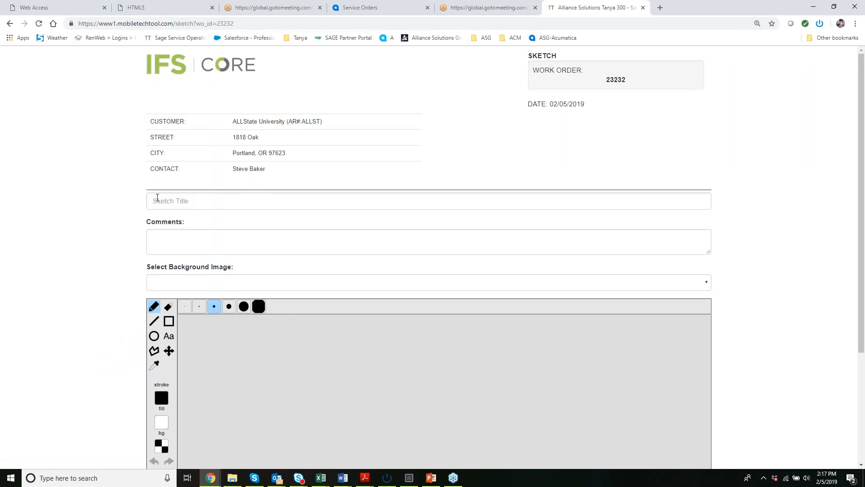
left_click(170, 204)
type("Question")
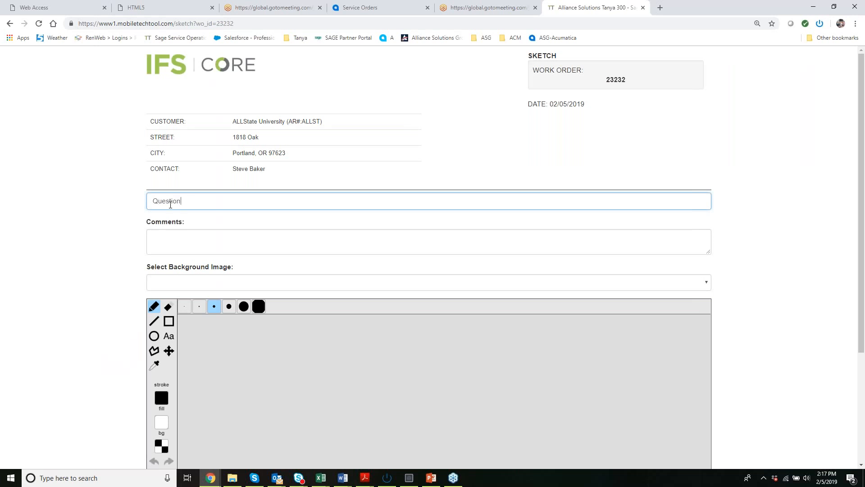
left_click(188, 280)
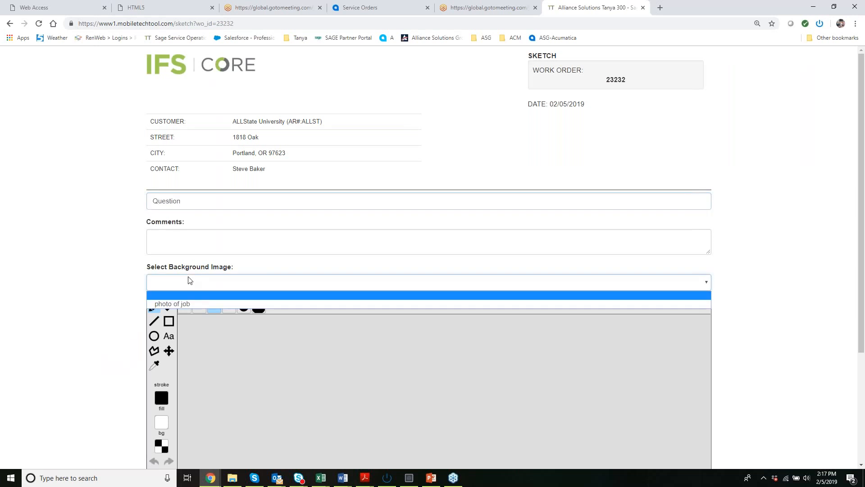
left_click(180, 295)
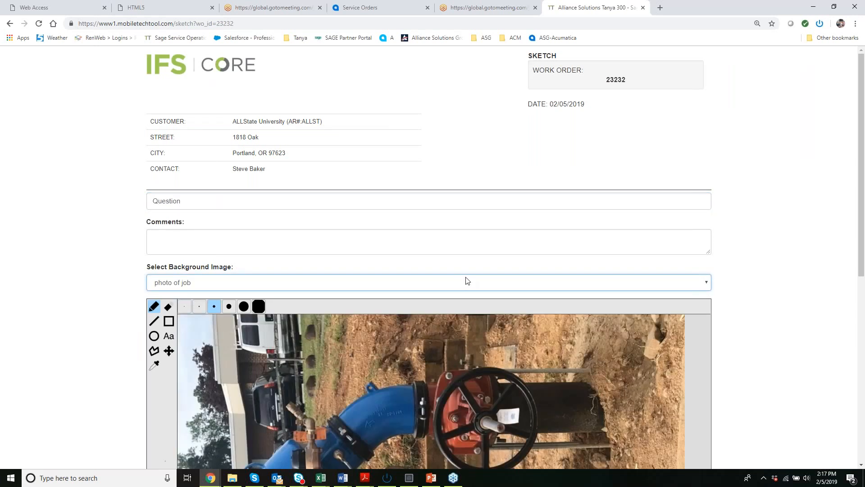
Draw a freehand circle around the brass fitting by the upper blue pipe and an arrow pointing into it.
scroll(568, 279, "down", 1)
scroll(491, 298, "down", 5)
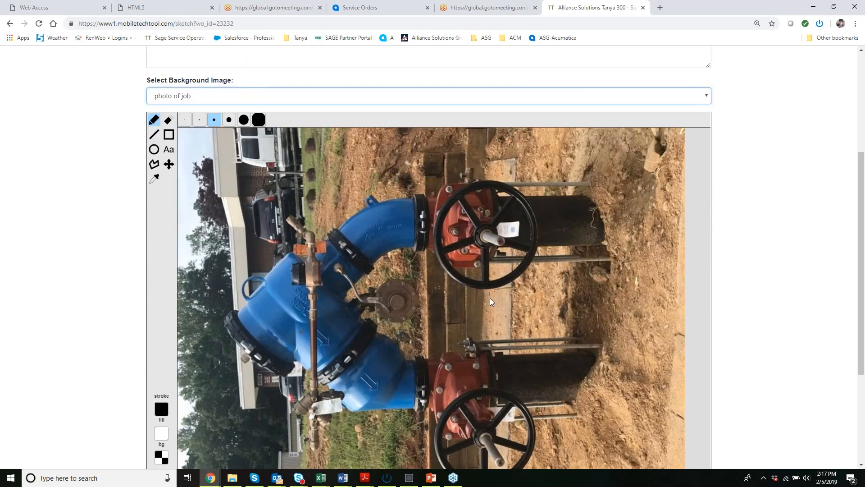
scroll(445, 284, "up", 2)
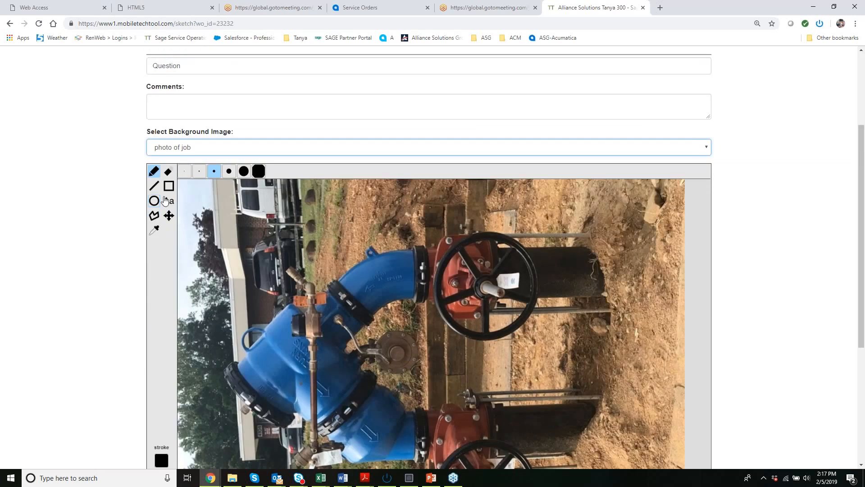
left_click_drag(317, 256, 300, 339)
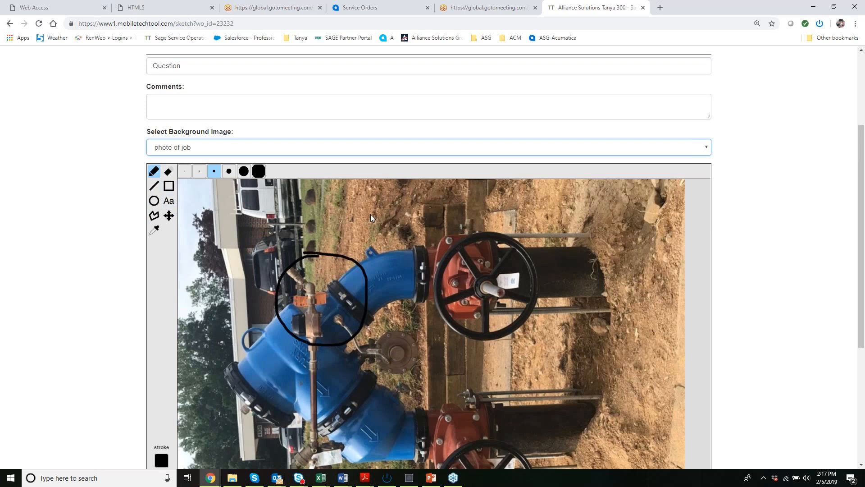
mouse_move(422, 267)
left_mouse_down()
mouse_move(365, 259)
mouse_move(458, 217)
left_mouse_up()
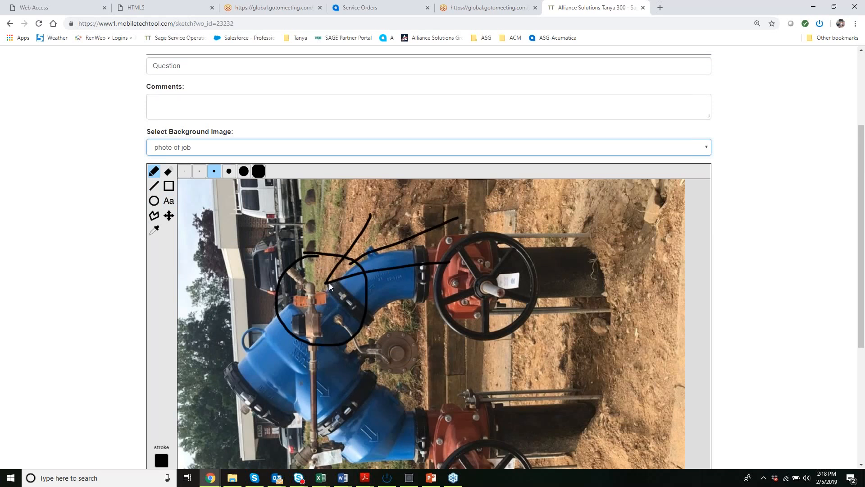
Add the comment "What is this?" to the sketch.
left_click(261, 118)
type("What is this?")
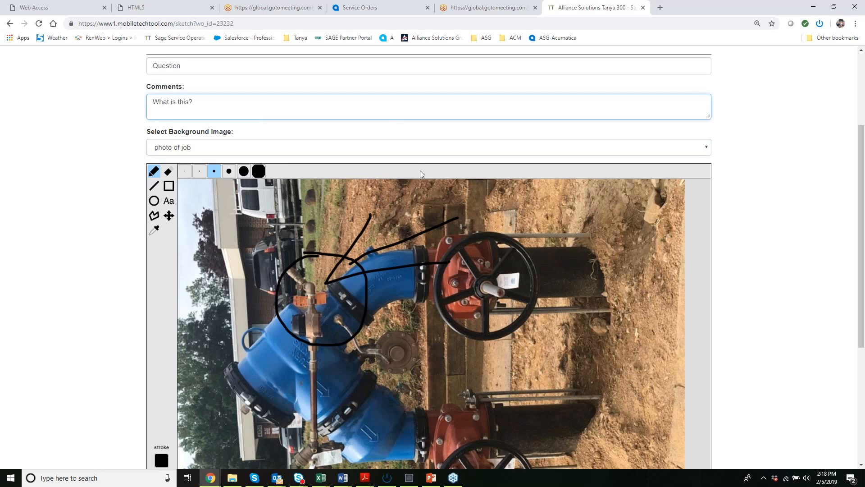
Enter the recipient's e-mail address for the sketch and save it.
scroll(193, 404, "down", 5)
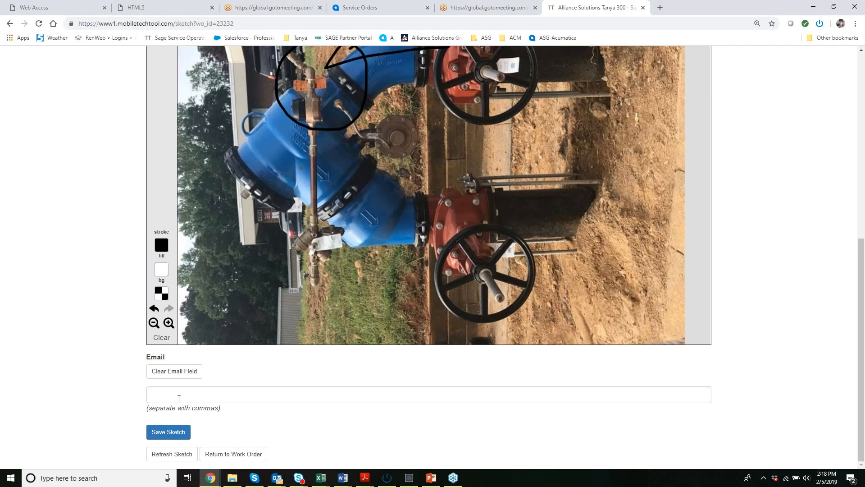
left_click(179, 399)
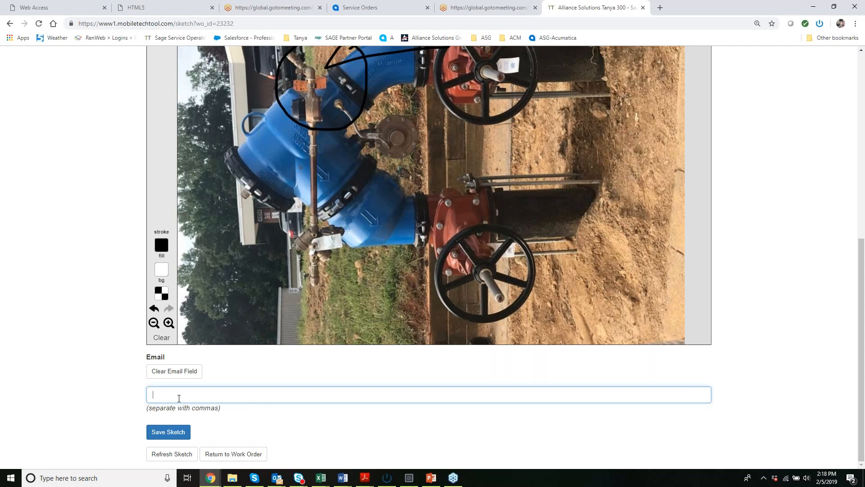
left_click(157, 436)
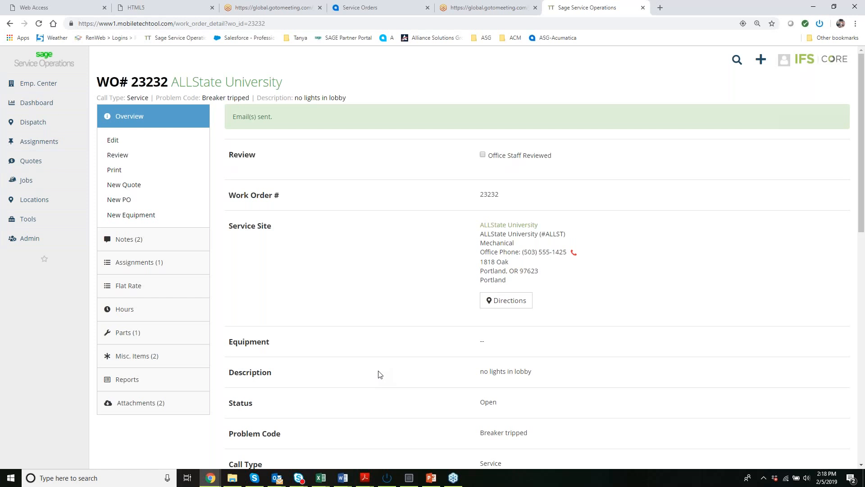
View the "23232 - Question" sketch PDF from the work order's attachments, then return to the work order.
left_click(151, 404)
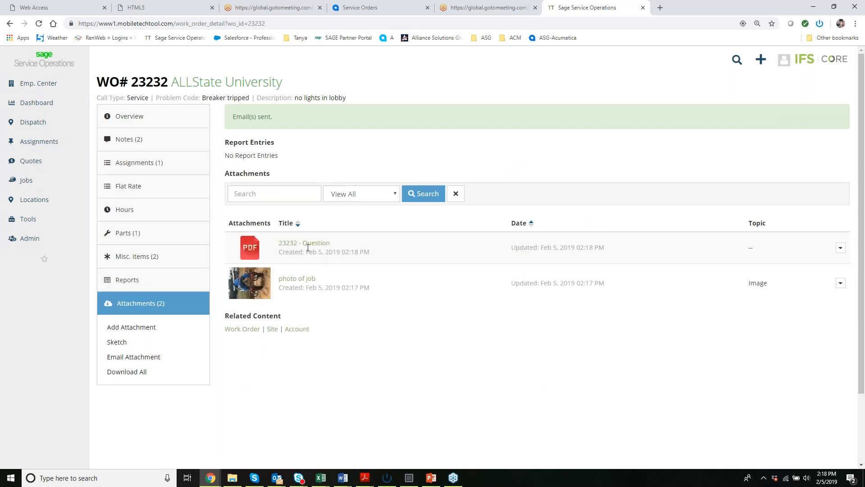
left_click(250, 253)
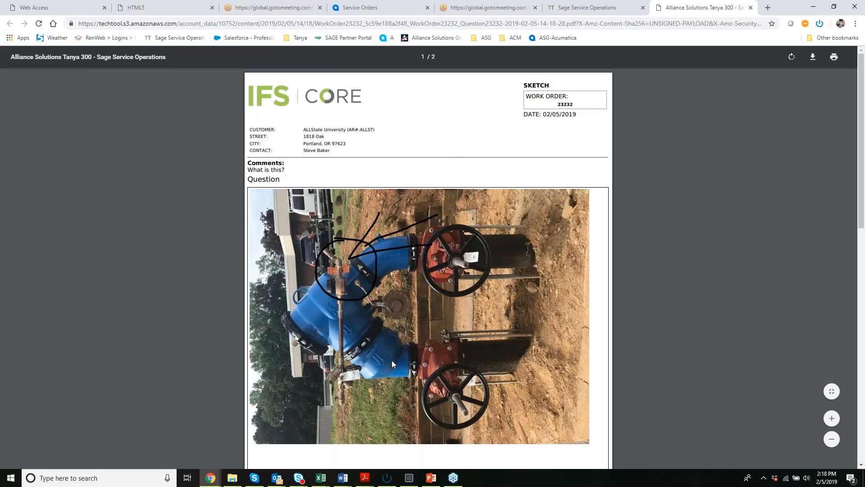
scroll(356, 280, "down", 3)
scroll(355, 279, "up", 3)
left_click(588, 9)
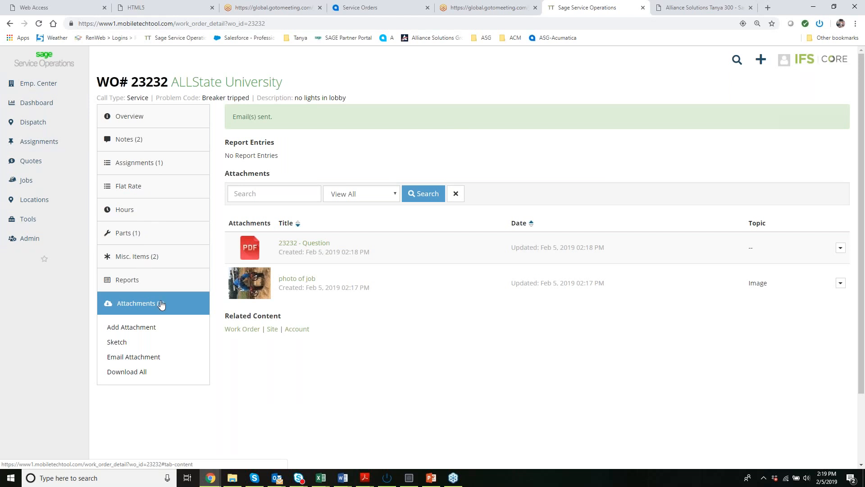
Update the technician's assignment status to Complete, keeping the date 02/05/2019 and the time 2:18pm.
left_click(134, 285)
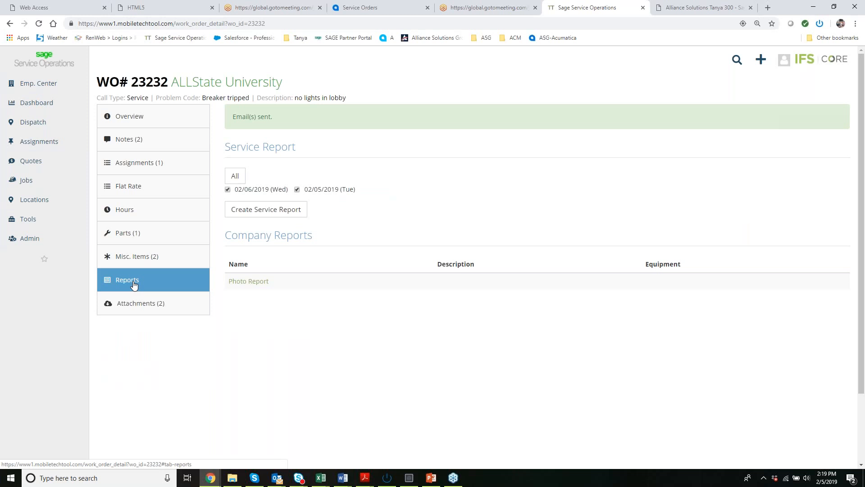
left_click(139, 163)
left_click(315, 229)
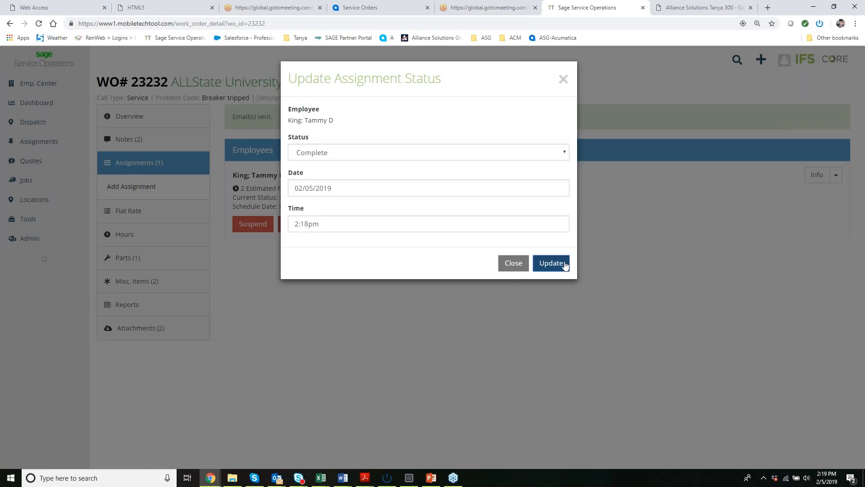
left_click(551, 263)
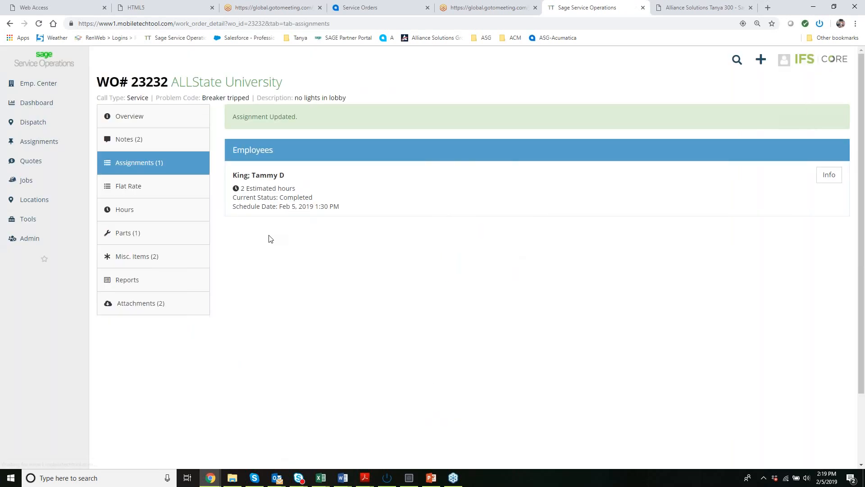
Create the service report for 02/05/2019, include the Assignments section, and review the report down to the customer sign-off area.
left_click(106, 286)
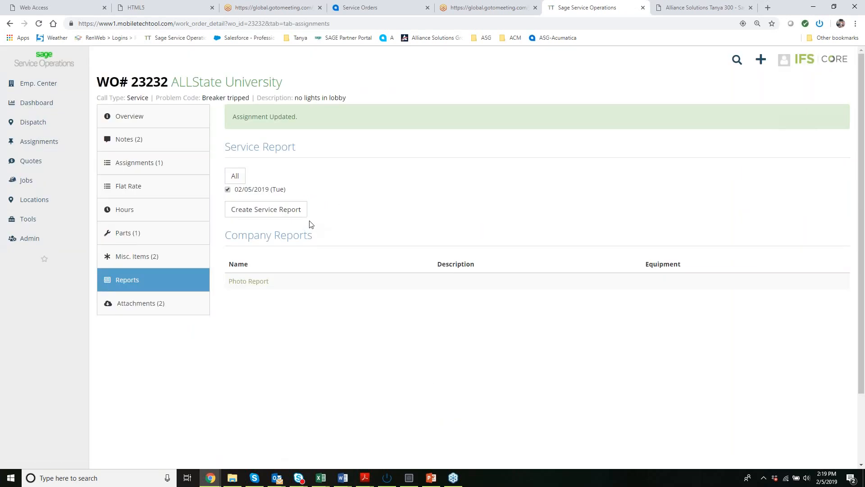
left_click(282, 220)
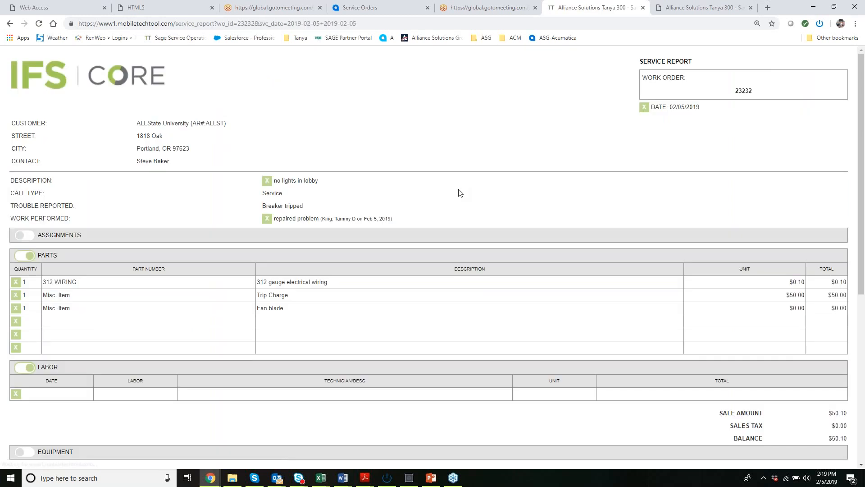
scroll(482, 151, "down", 1)
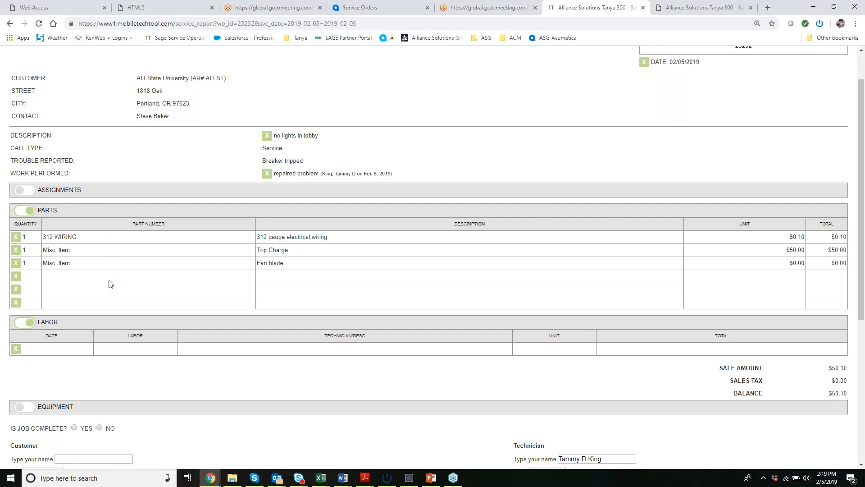
left_click(25, 190)
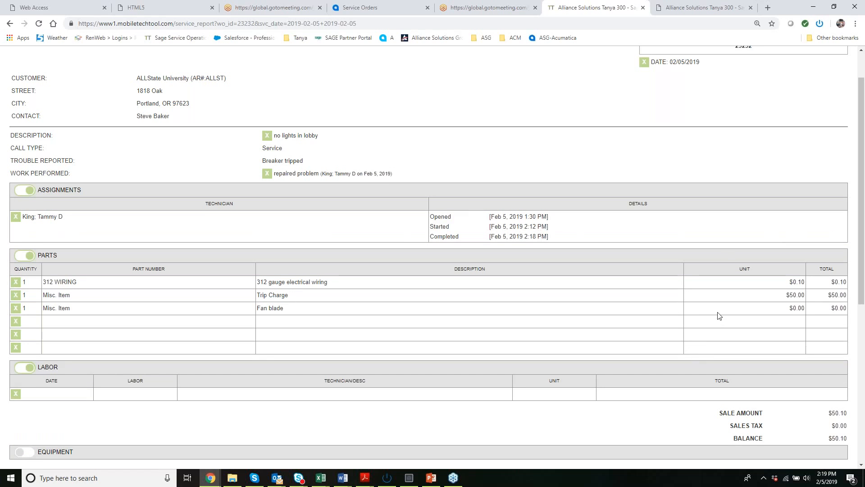
scroll(719, 315, "down", 2)
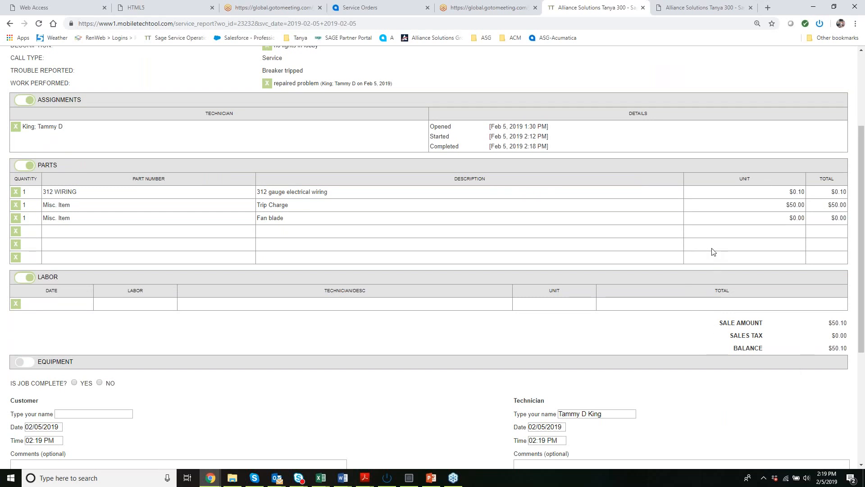
scroll(586, 257, "down", 3)
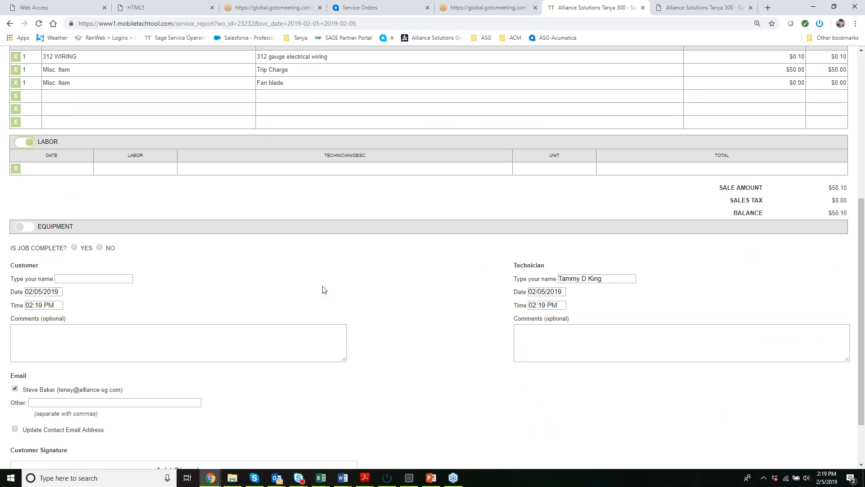
scroll(322, 293, "down", 1)
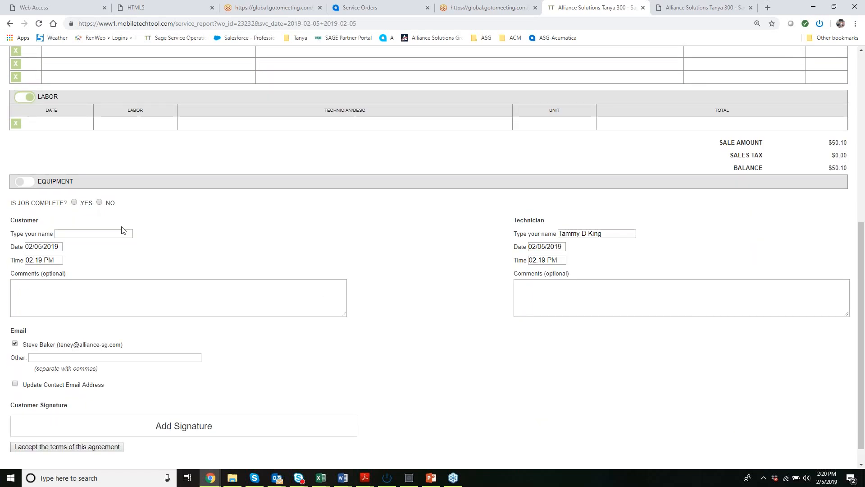
Draw the customer's signature in the service report's signature area and save it.
scroll(163, 267, "down", 1)
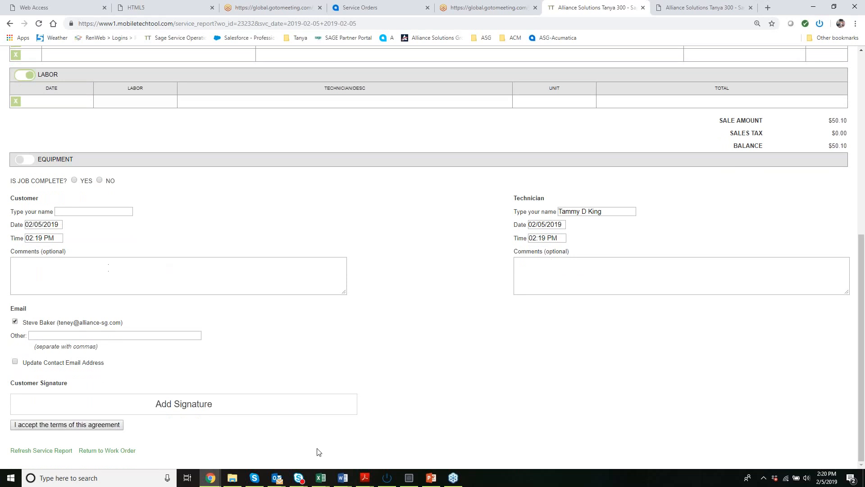
left_click(176, 411)
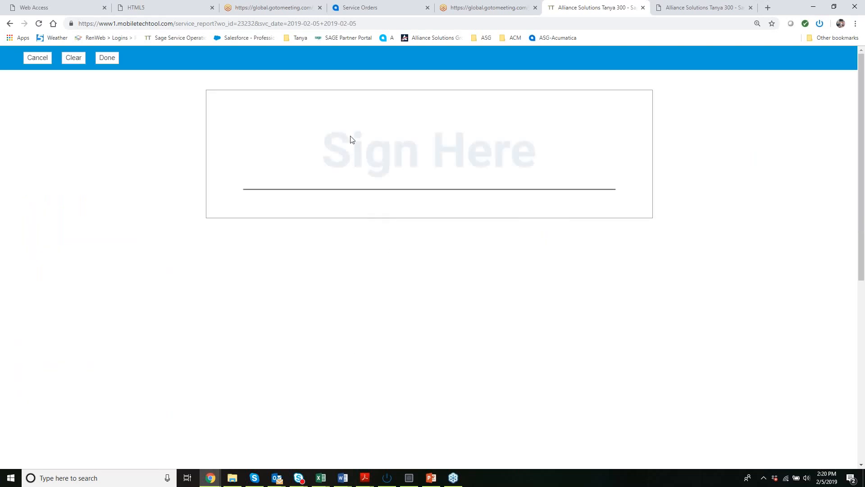
left_click_drag(350, 134, 347, 180)
mouse_move(332, 147)
left_mouse_down()
mouse_move(395, 121)
mouse_move(421, 151)
mouse_move(454, 137)
left_mouse_up()
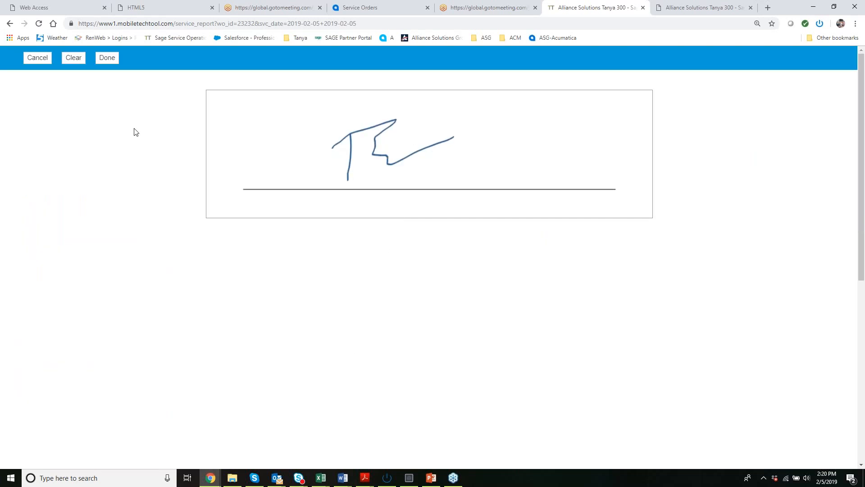
left_click(106, 57)
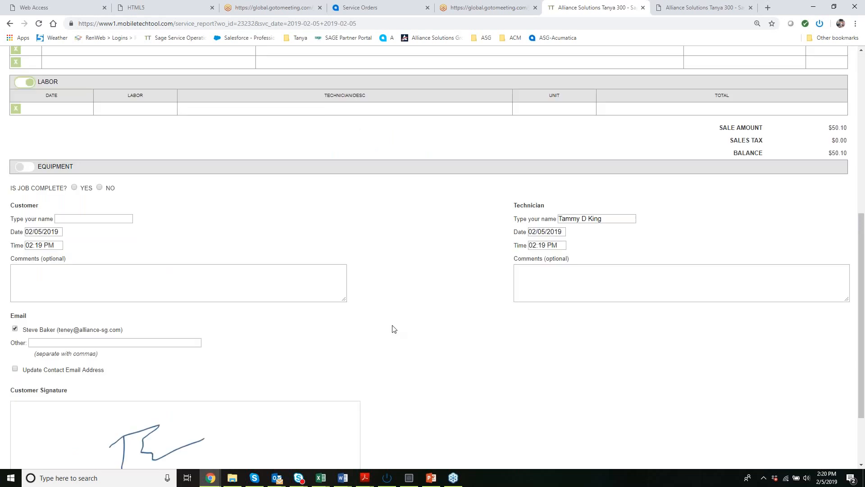
Accept the agreement terms and e-mail the service report with the "photo of job" chiller attachment included.
scroll(408, 314, "down", 2)
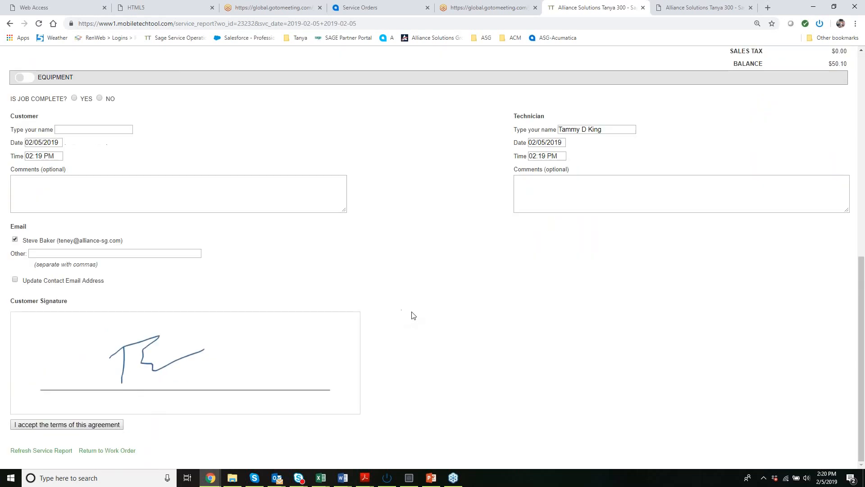
left_click(109, 425)
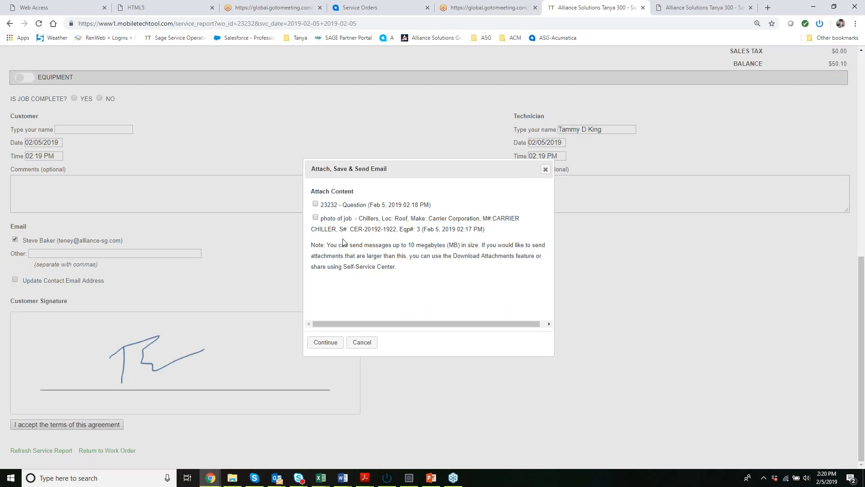
left_click(315, 217)
left_click(326, 342)
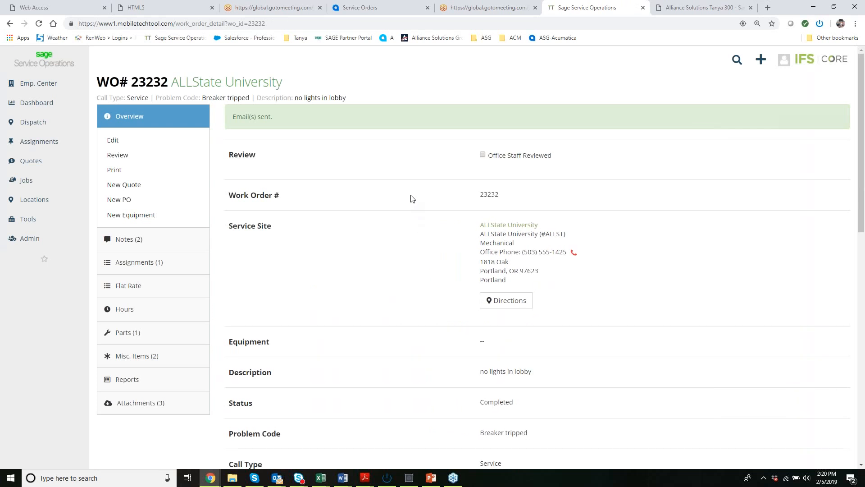
Check the work order's status in its overview, then look over the technician's Assignments list by day.
scroll(411, 198, "down", 2)
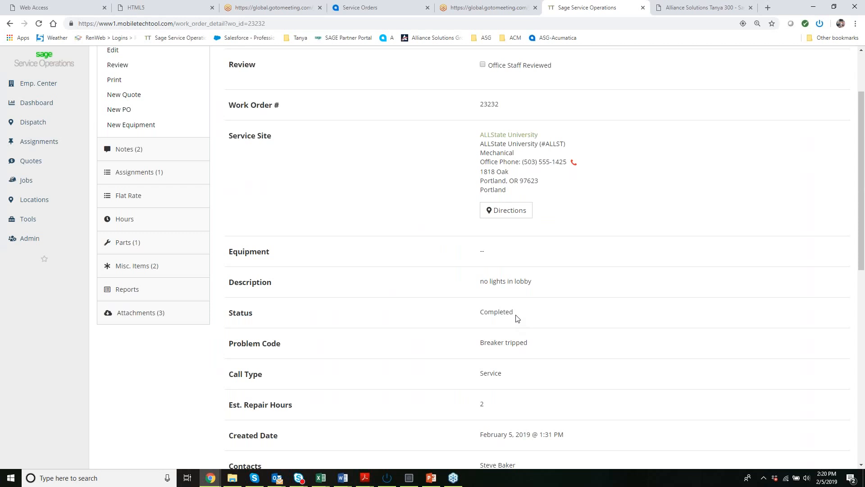
scroll(517, 318, "up", 2)
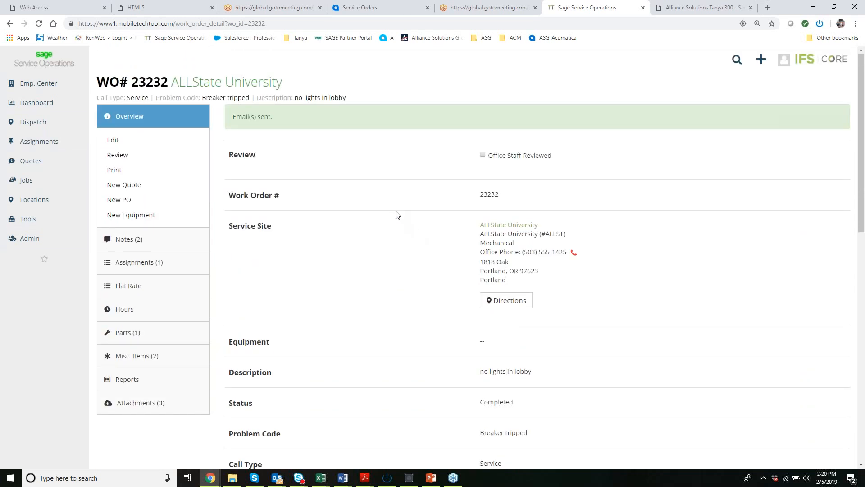
mouse_move(48, 142)
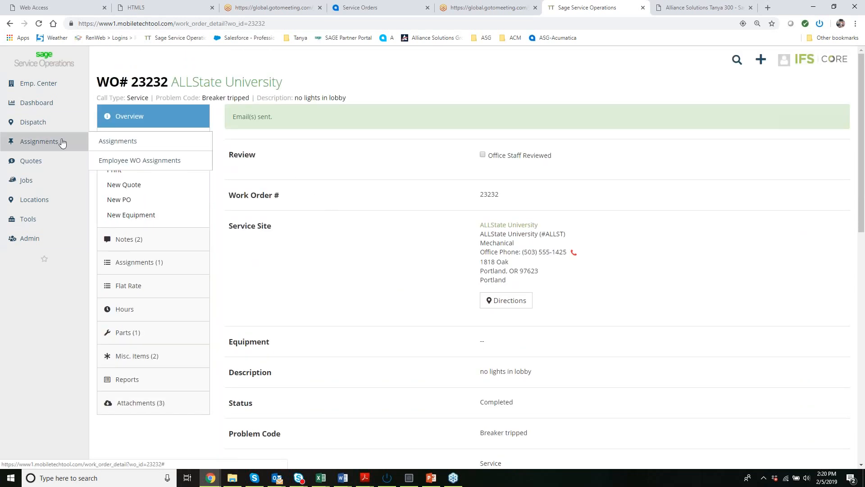
left_click(99, 143)
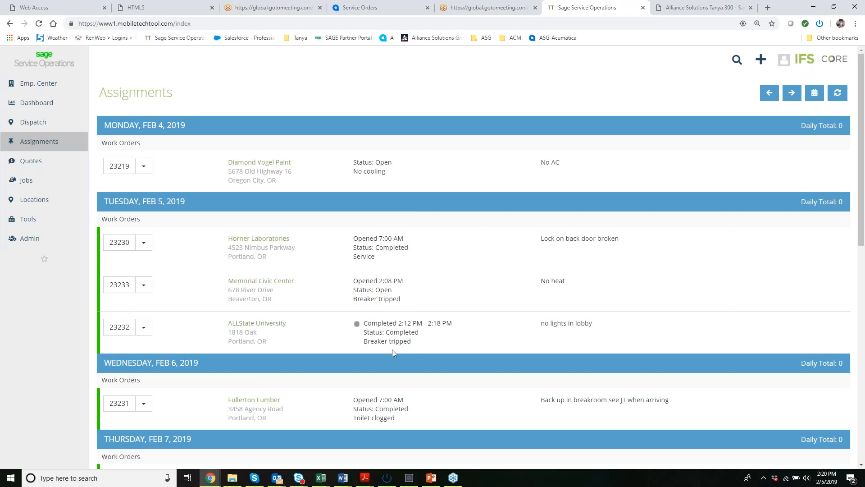
scroll(482, 245, "down", 1)
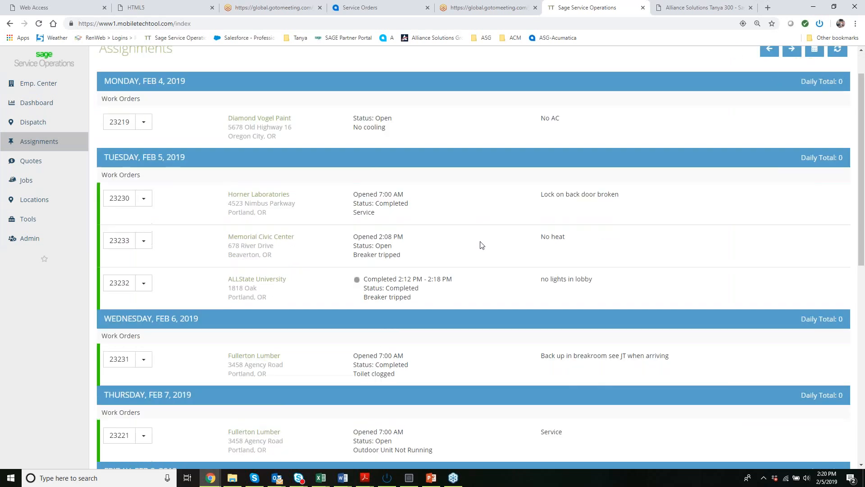
scroll(409, 227, "up", 1)
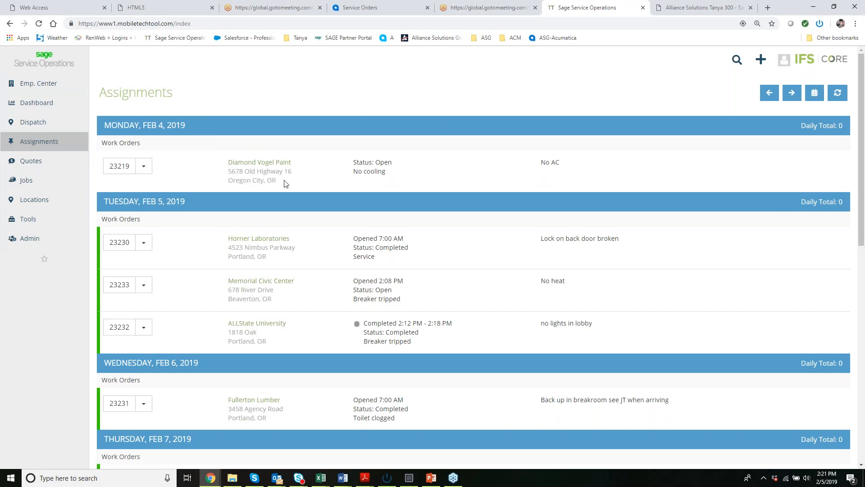
Examine the Service Dashboard, including the Work Orders and WO Profit tables, the work order charts, recent open work orders and the Billing Assistant.
left_click(60, 99)
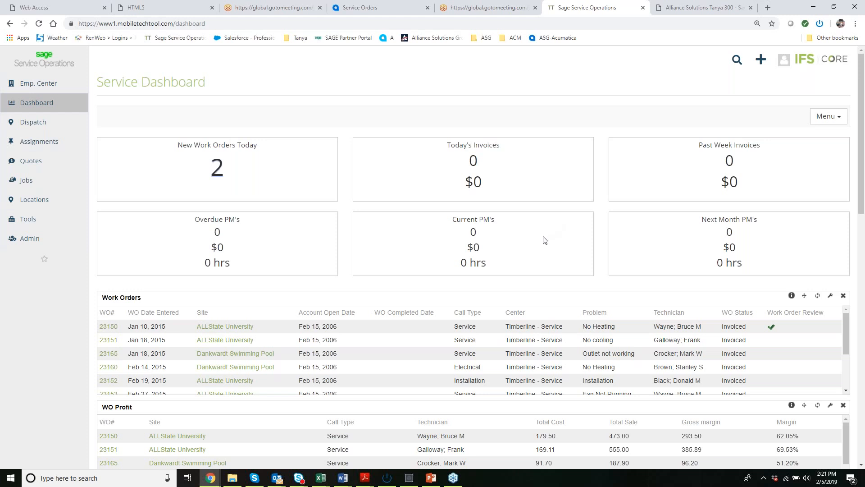
scroll(543, 240, "down", 1)
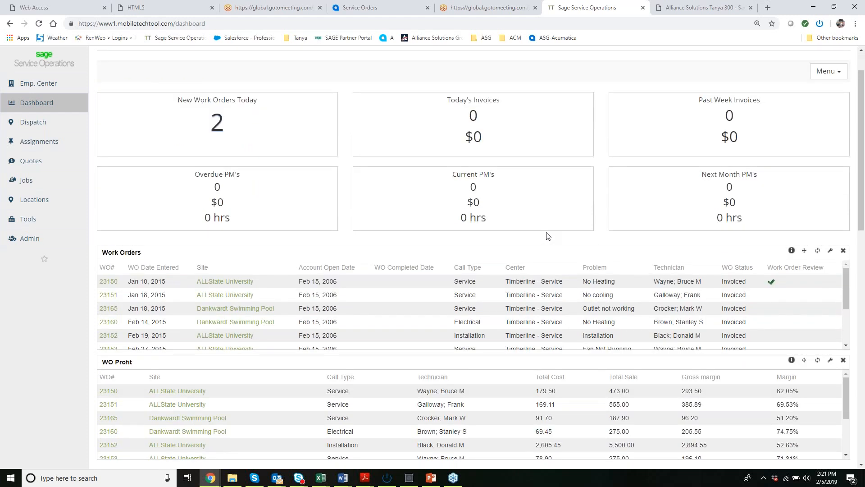
scroll(548, 236, "down", 2)
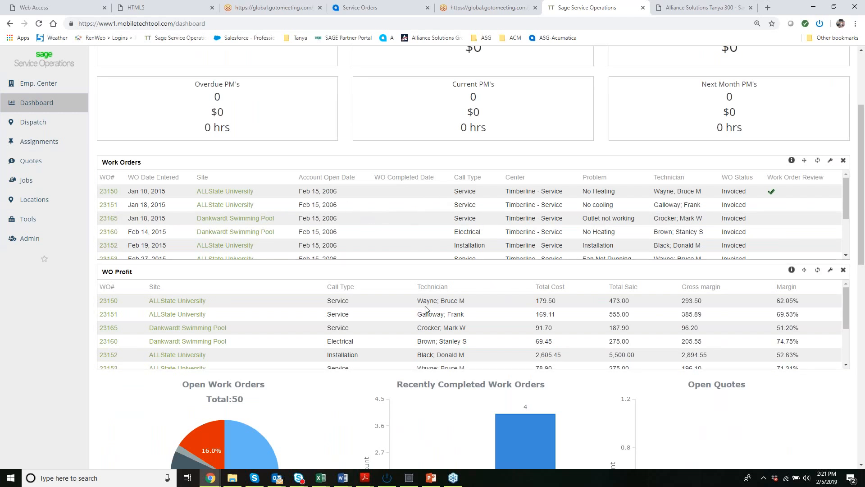
scroll(574, 284, "down", 3)
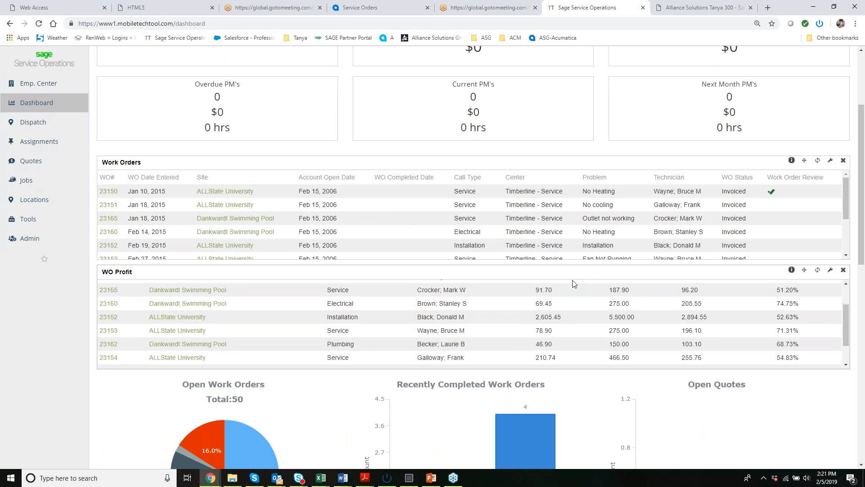
scroll(730, 418, "down", 1)
scroll(730, 418, "down", 3)
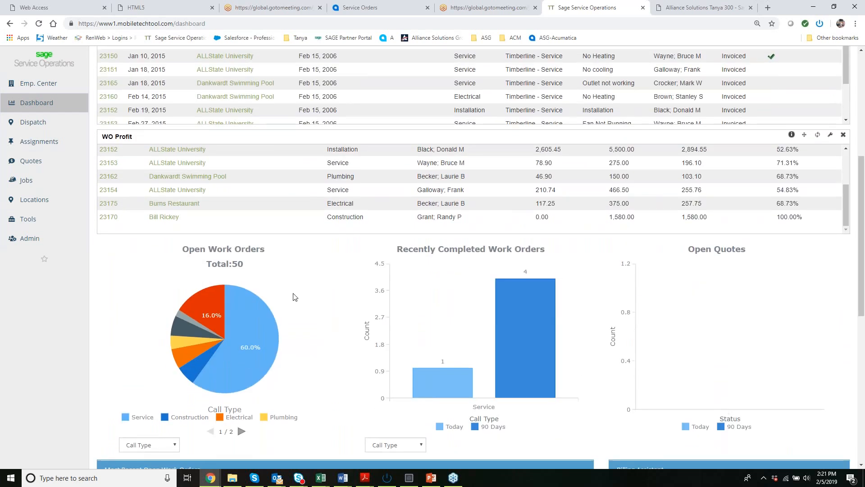
mouse_move(207, 348)
mouse_move(237, 356)
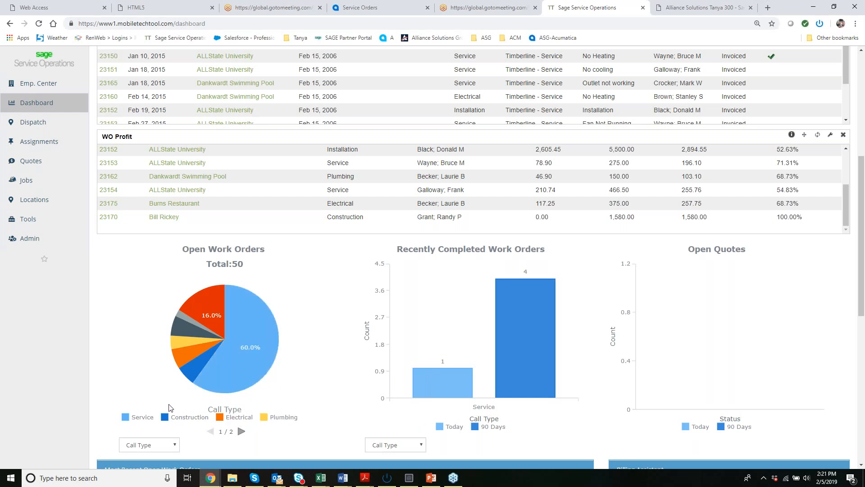
mouse_move(447, 397)
scroll(698, 359, "down", 5)
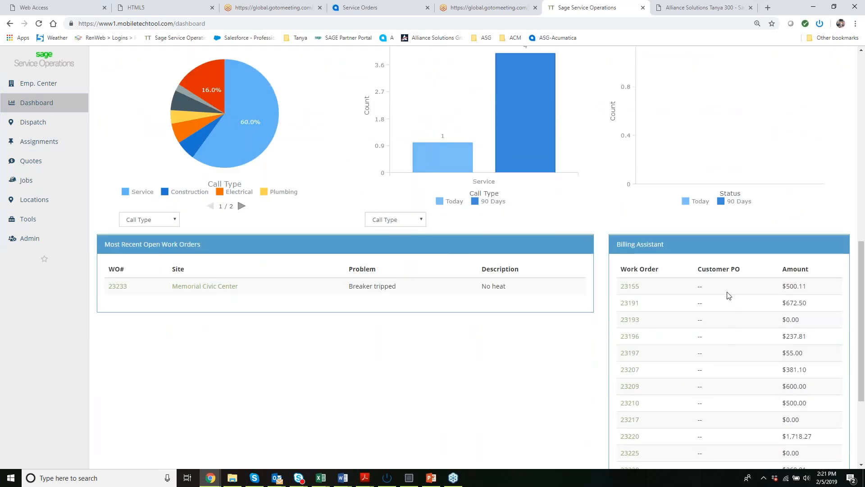
scroll(729, 306, "down", 2)
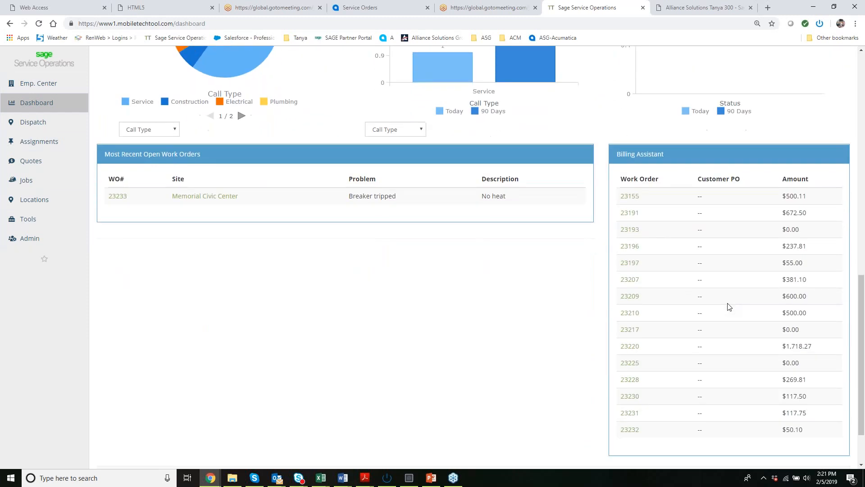
scroll(729, 307, "up", 10)
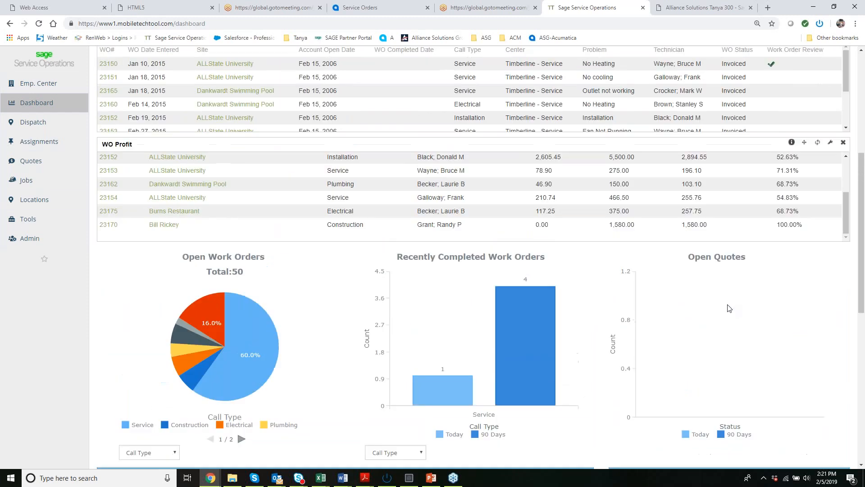
scroll(730, 308, "up", 1)
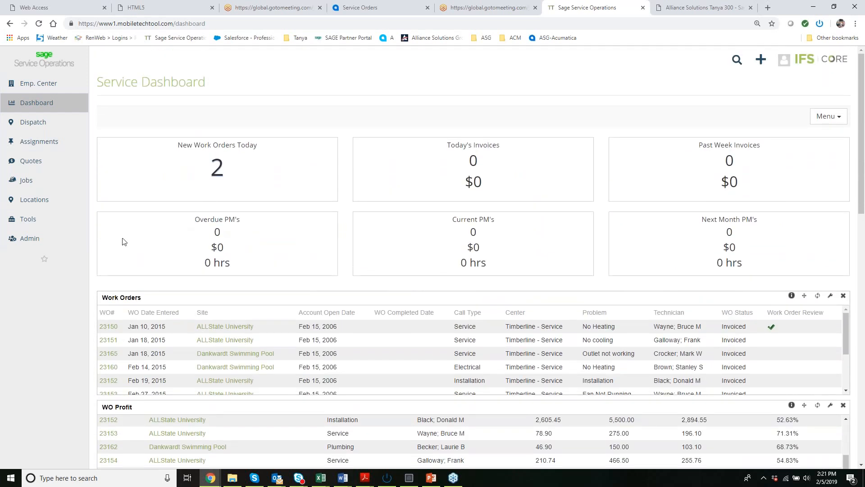
Open the approved ALLState University "New roof" quote and examine its labor, miscellaneous items, parts, estimate summary and attachments.
left_click(49, 164)
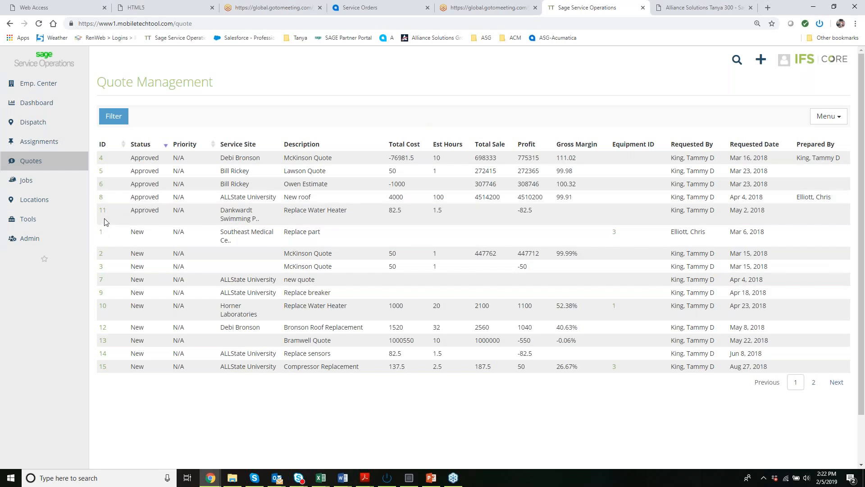
left_click(101, 197)
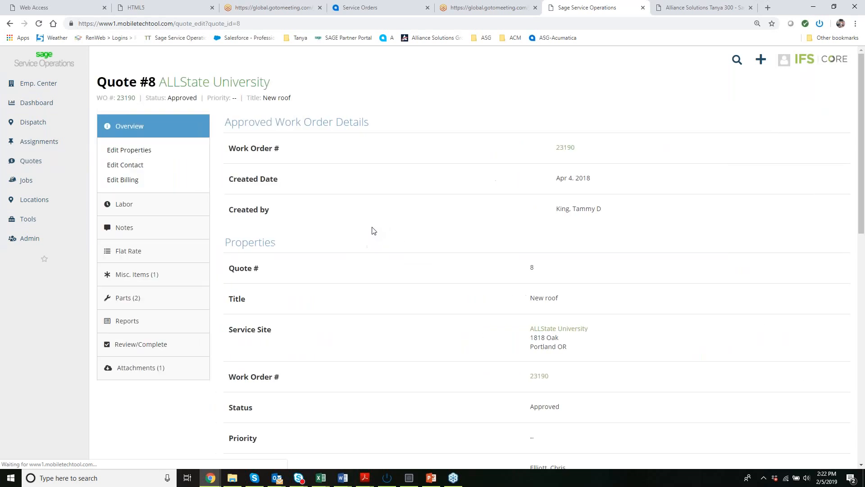
left_click(144, 211)
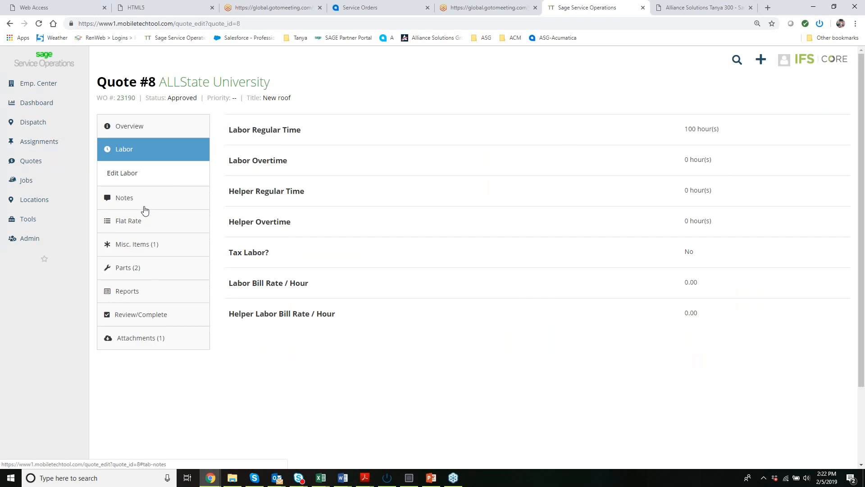
left_click(126, 245)
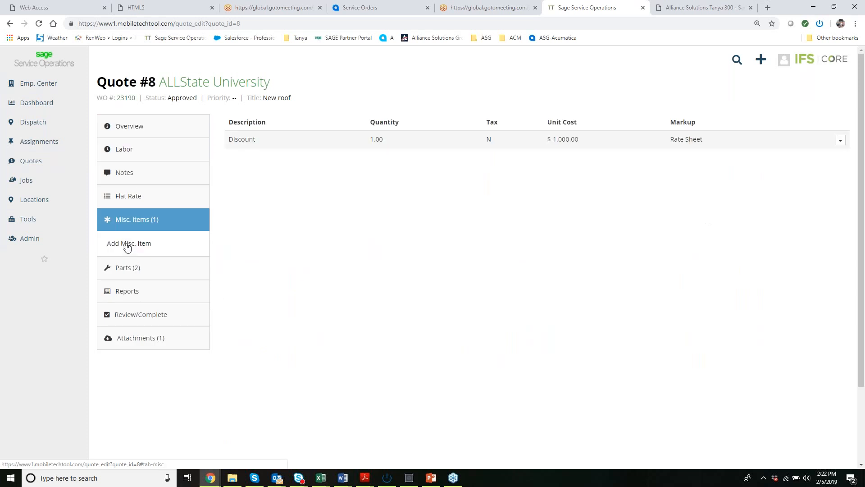
left_click(125, 271)
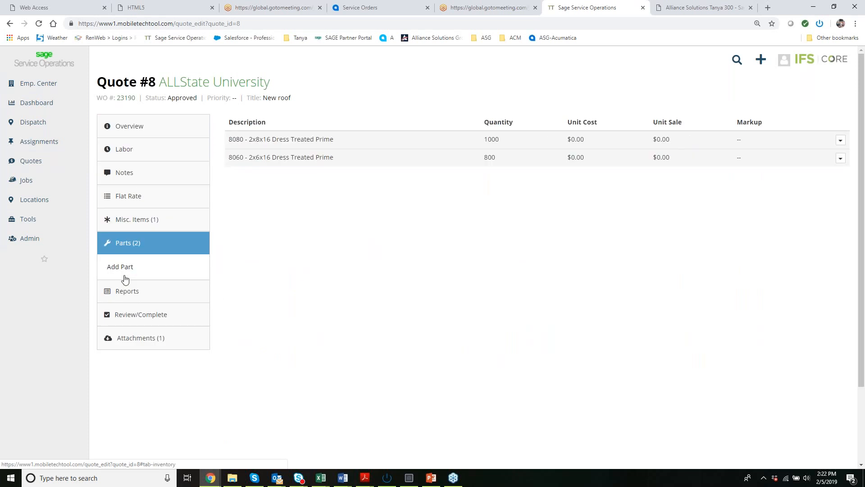
left_click(129, 318)
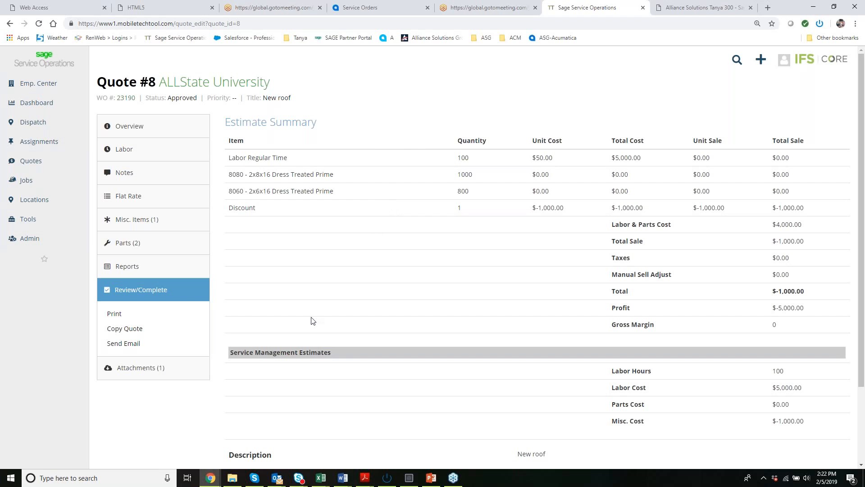
left_click(146, 373)
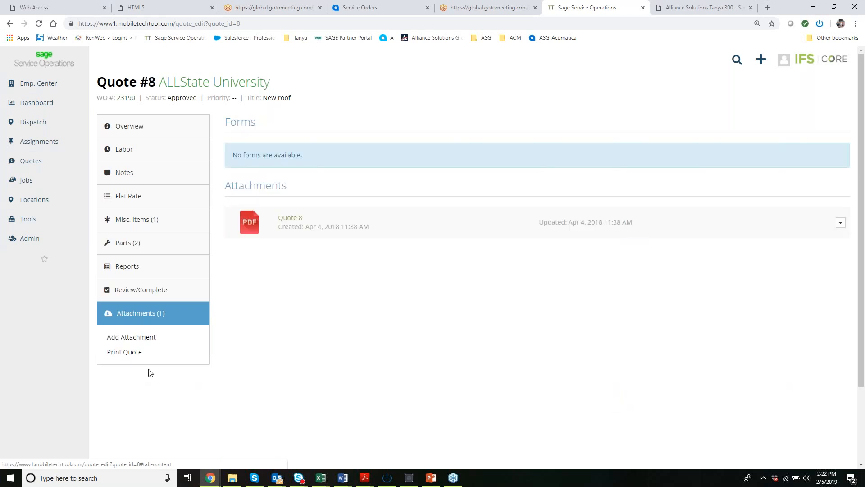
View the attached "Quote 8" PDF, then return to the application and open the Service Dashboard.
left_click(259, 227)
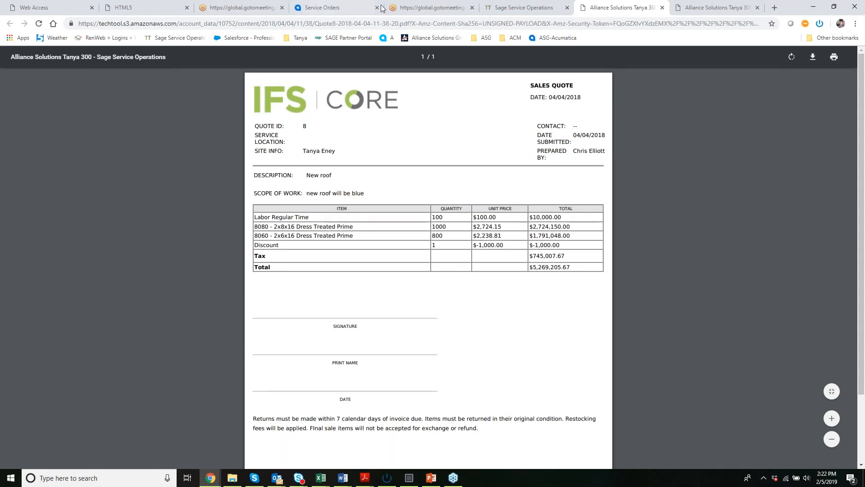
left_click(507, 12)
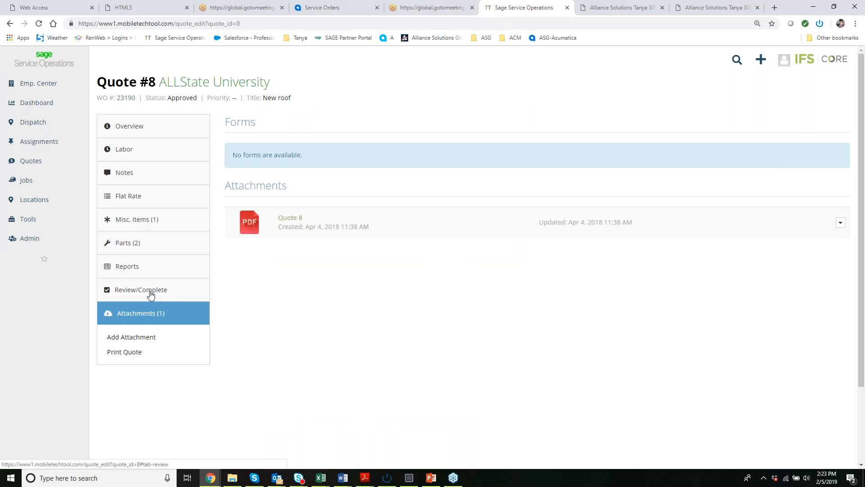
left_click(49, 103)
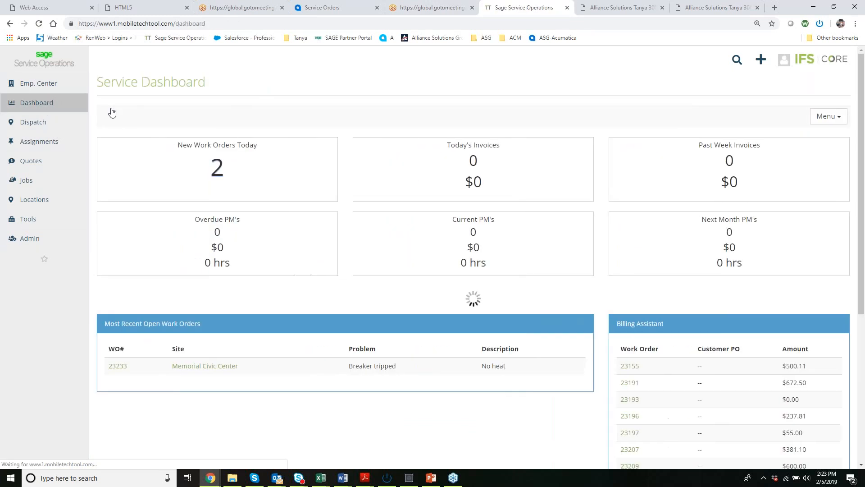